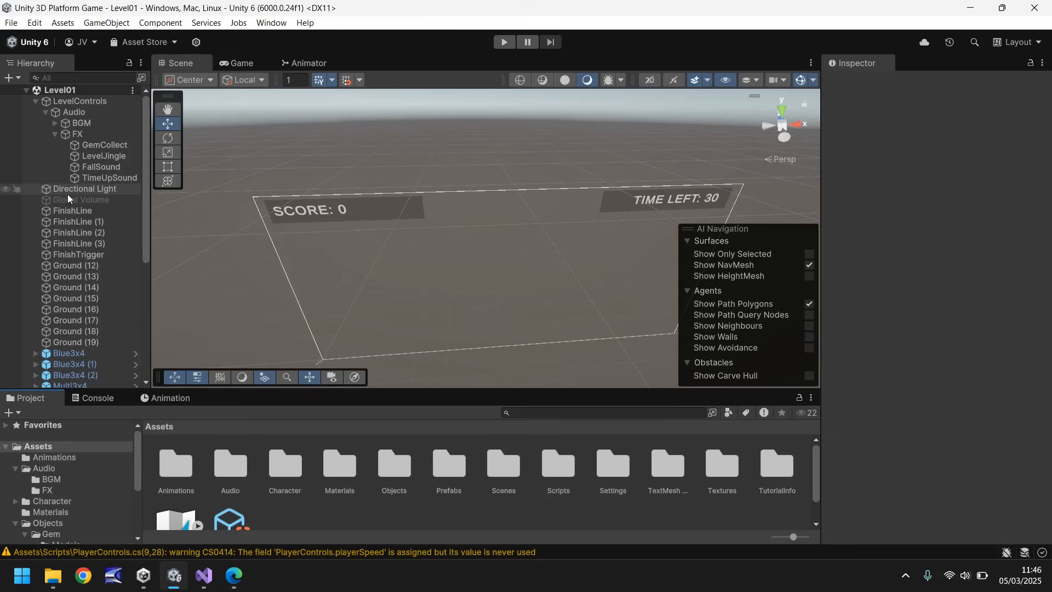
Frame the Directional Light in the scene and expand its General and Emission light settings.
double_click(80, 189)
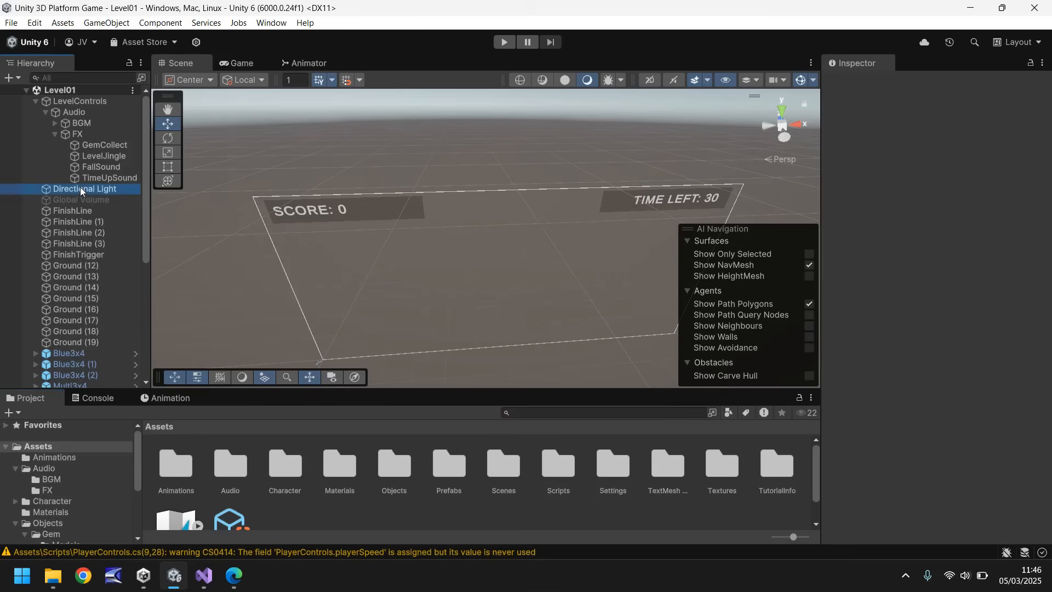
scroll(482, 217, up, 5)
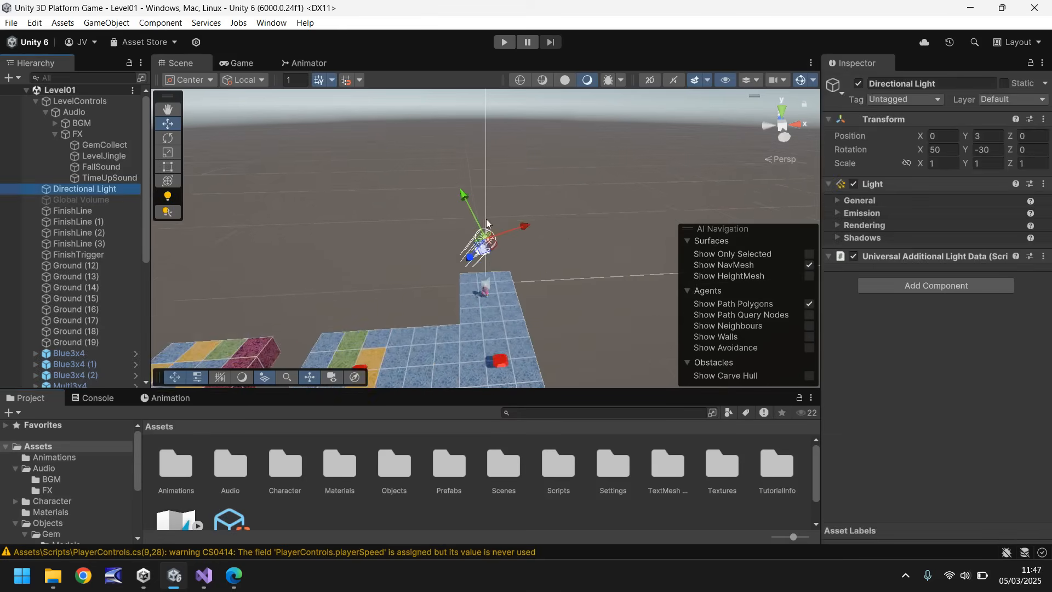
right_drag(583, 224, 468, 189)
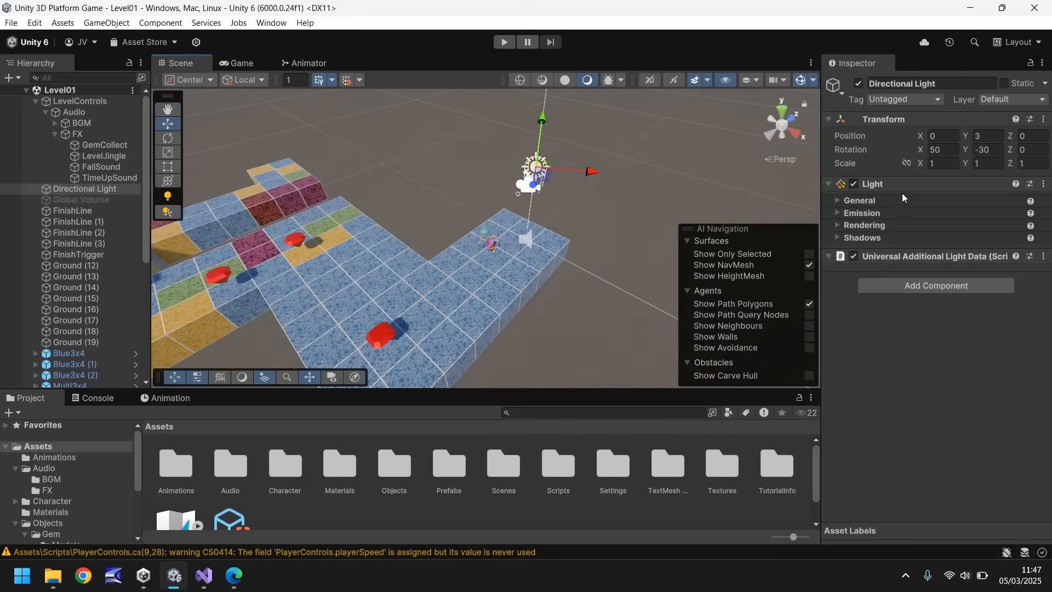
click(836, 200)
click(837, 201)
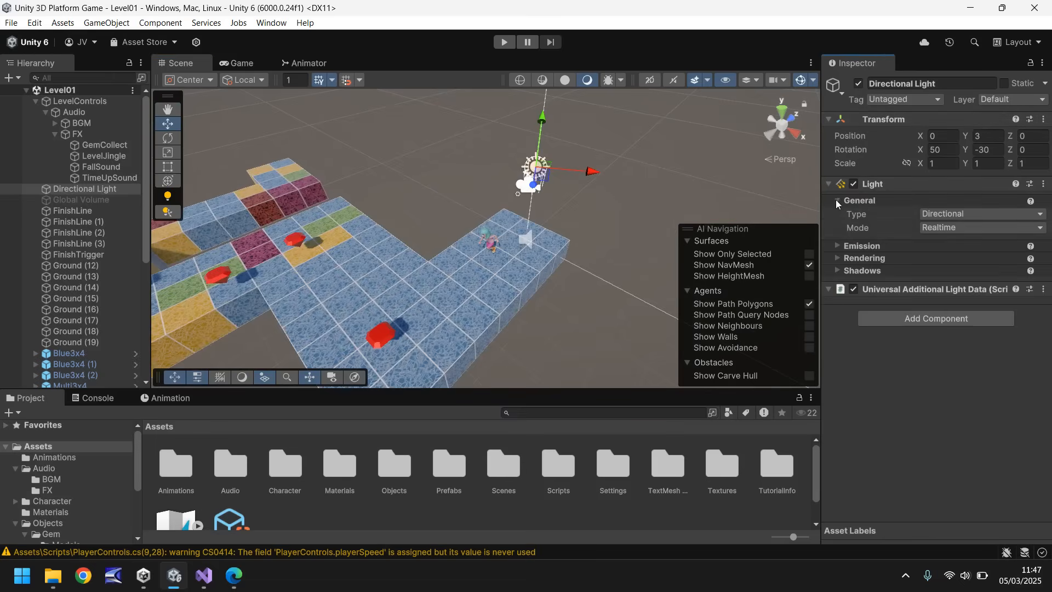
click(836, 245)
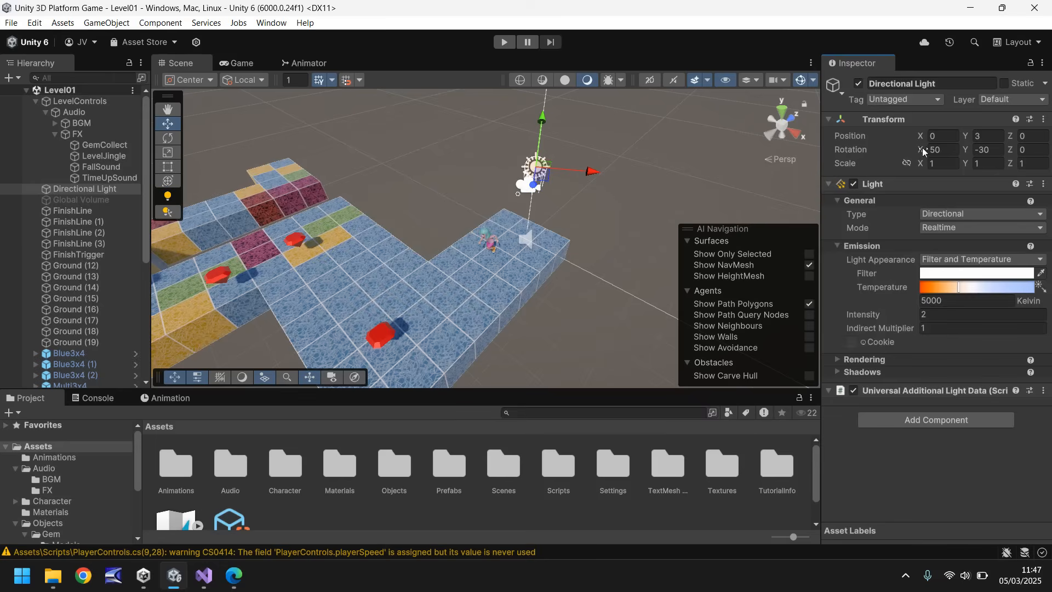
Rotate the Directional Light to about 52.3 on X and -142.3 on Y.
drag(922, 147, 451, 207)
key(ctrl+z)
drag(971, 153, 601, 160)
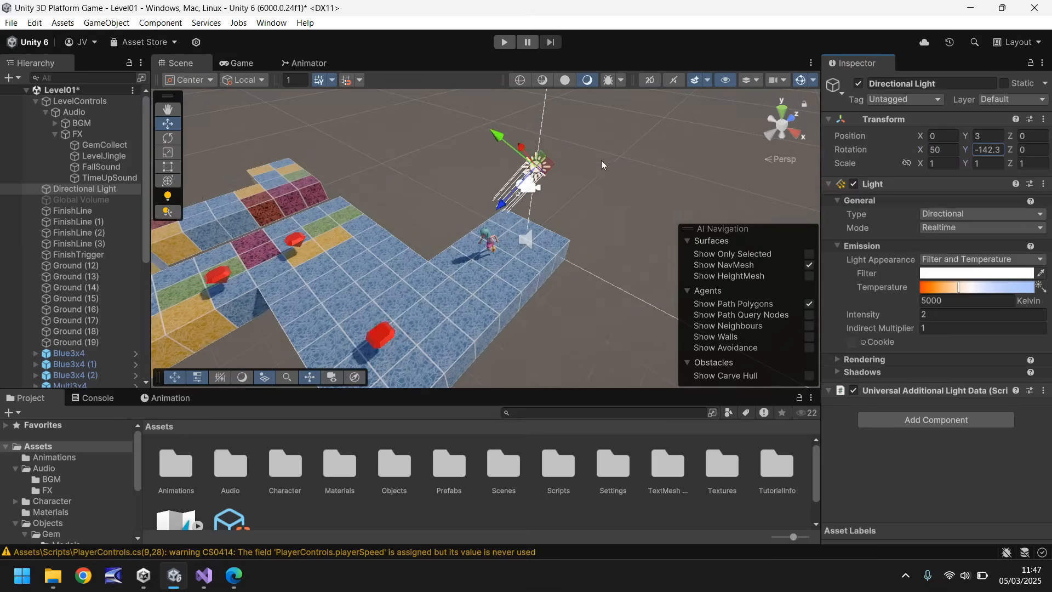
mouse_move(922, 148)
mouse_down()
mouse_move(883, 153)
mouse_move(924, 159)
mouse_up()
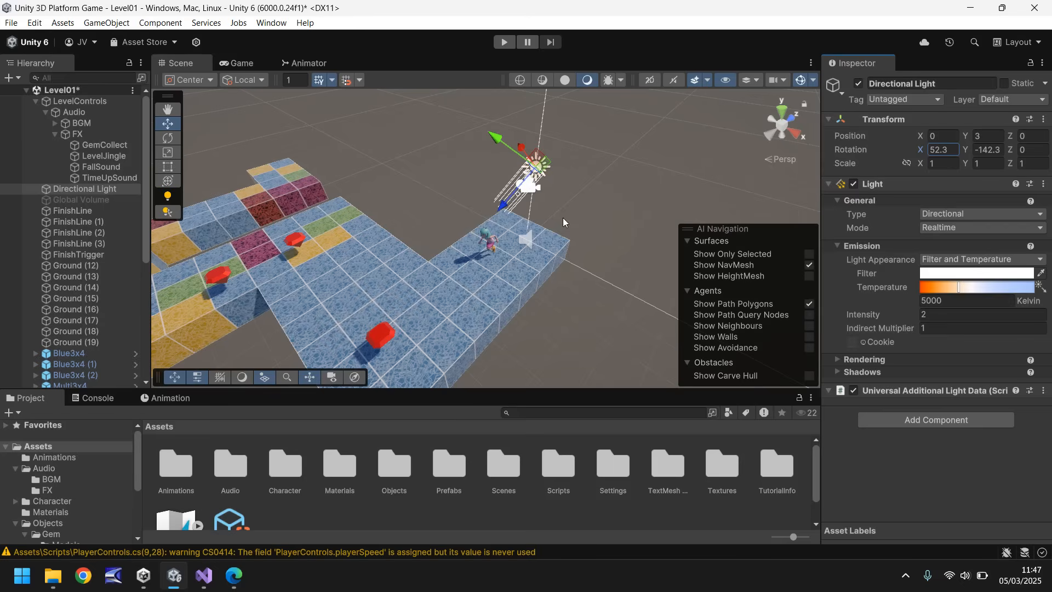
Try a pure red FF0000 filter colour and a different colour temperature on the Directional Light.
click(948, 274)
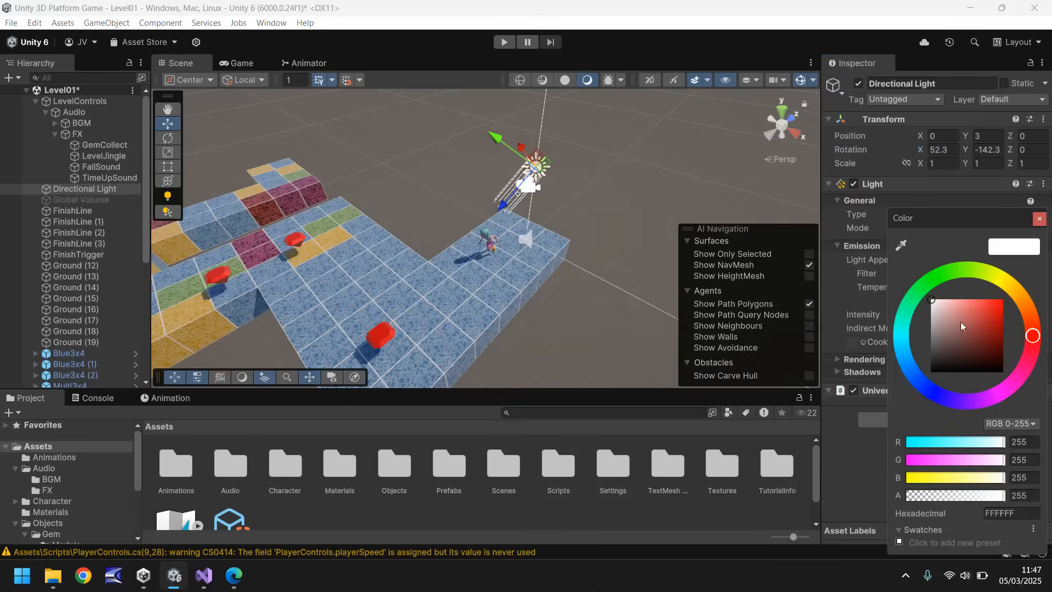
mouse_move(962, 321)
mouse_down()
mouse_move(960, 334)
mouse_move(1046, 294)
mouse_up()
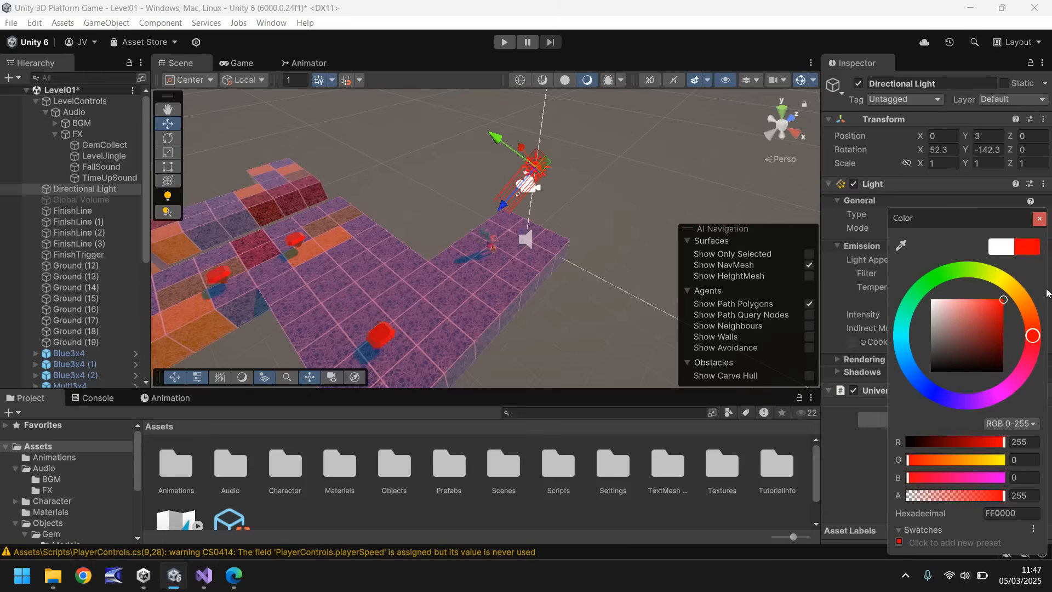
key(ctrl+z)
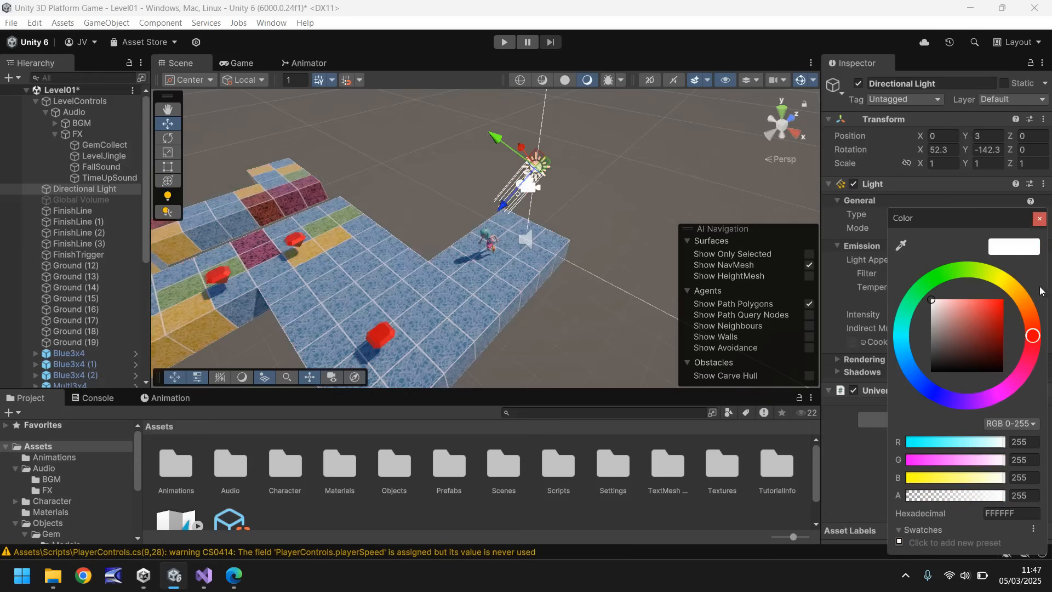
click(1039, 219)
mouse_move(964, 288)
mouse_down()
mouse_move(1002, 287)
mouse_move(929, 287)
mouse_move(974, 289)
mouse_up()
key(ctrl+z)
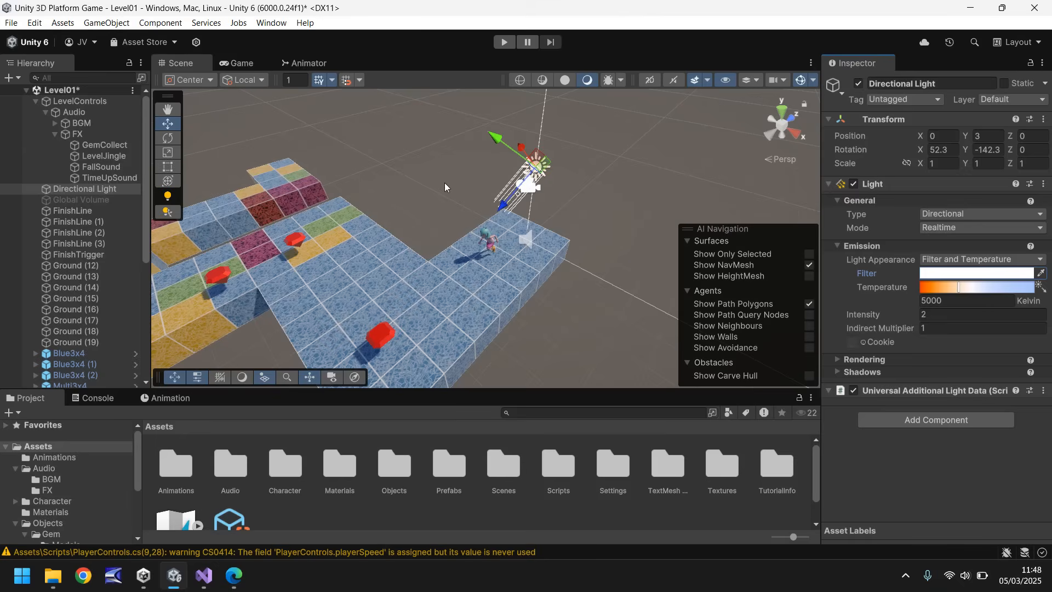
right_drag(480, 172, 321, 176)
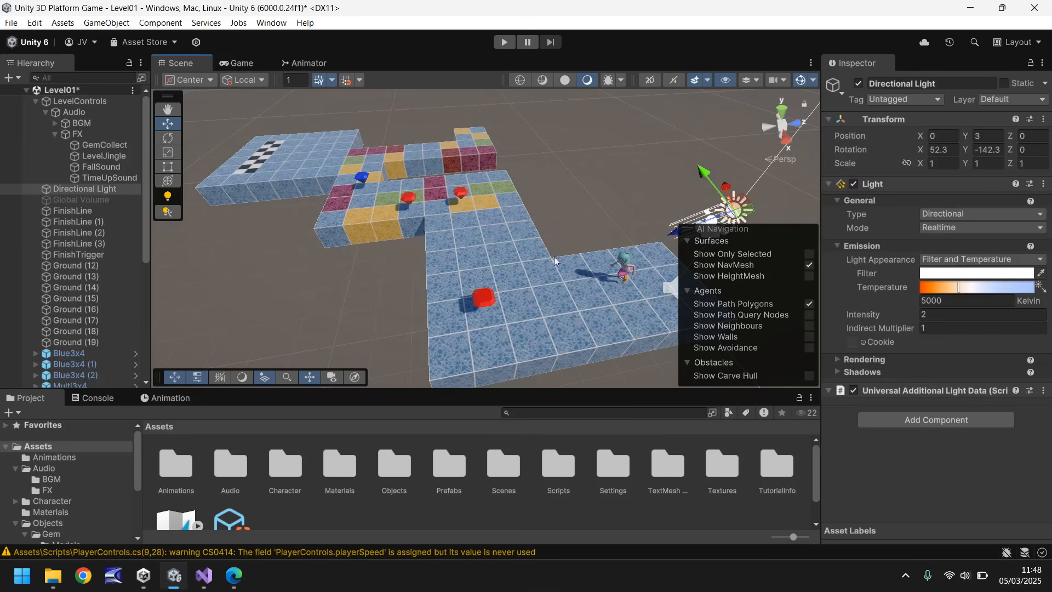
right_drag(401, 318, 259, 161)
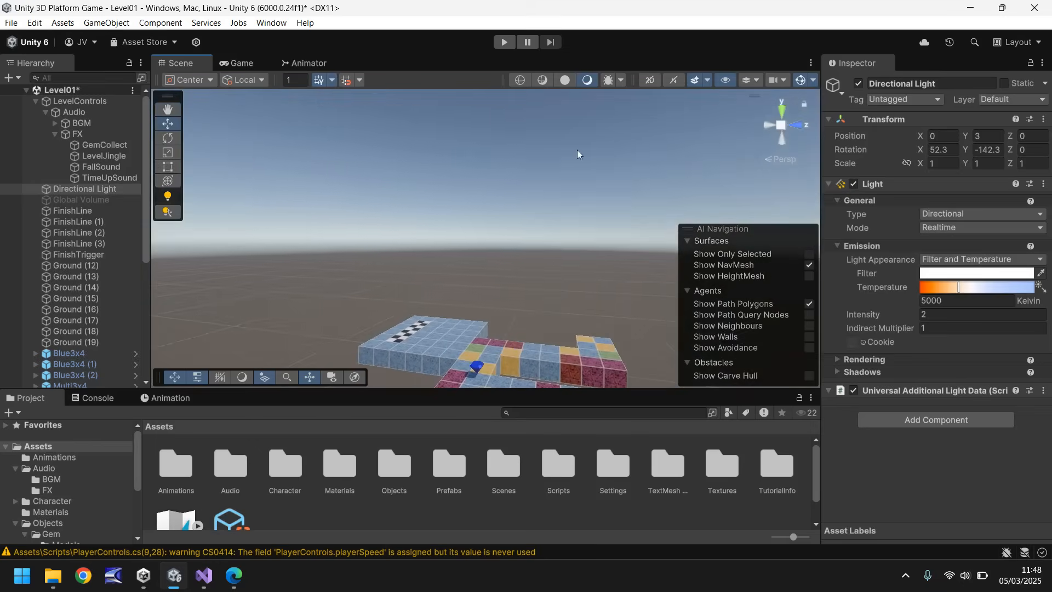
right_drag(573, 150, 498, 371)
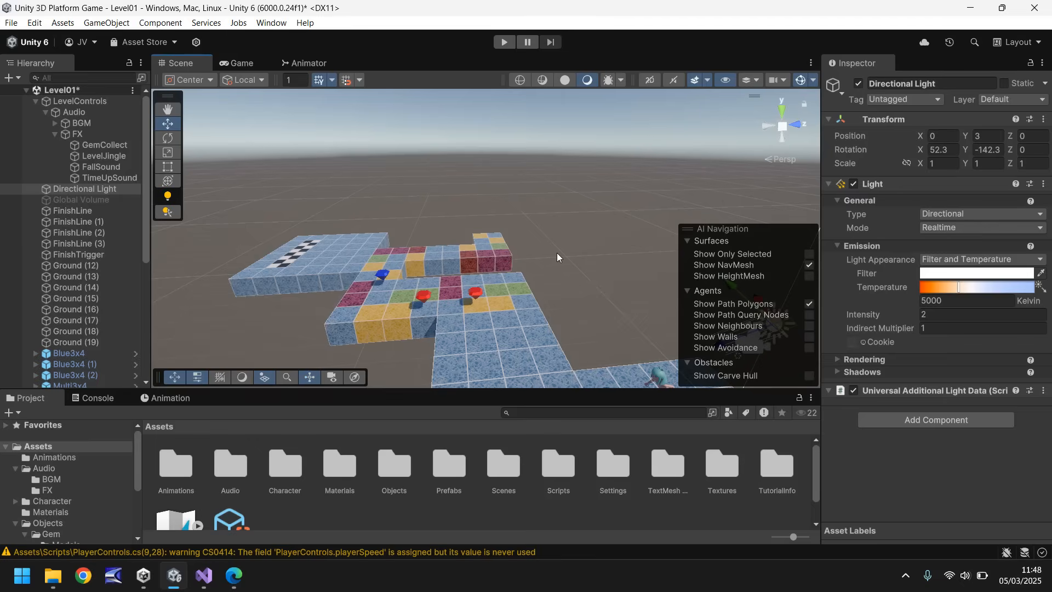
Switch to the Unity Asset Store website in the browser and search it for "skybox".
click(269, 23)
click(290, 168)
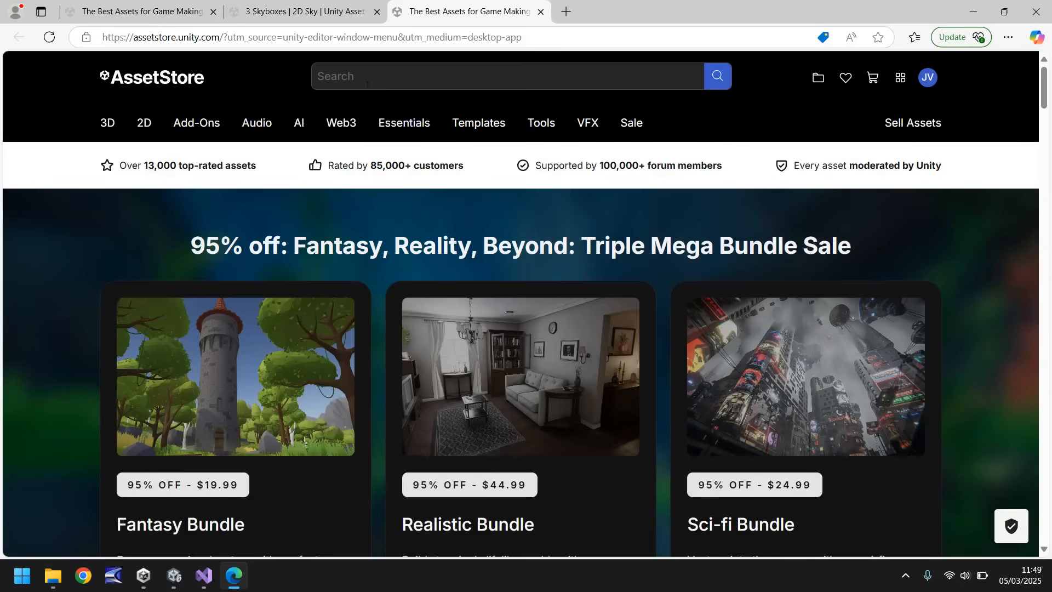
click(424, 77)
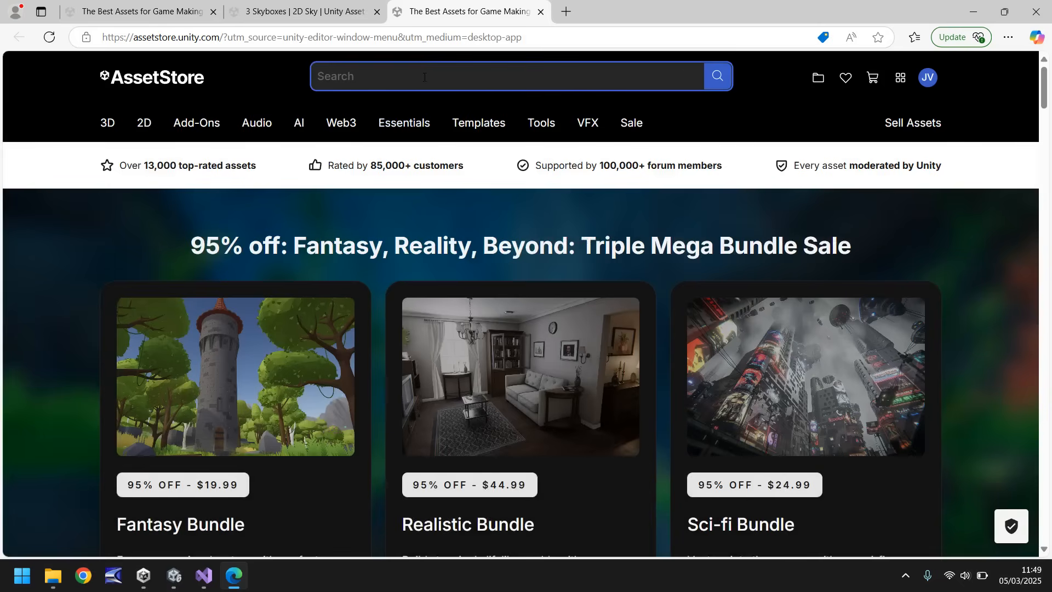
text(skybox)
key(Return)
Look through the skybox search results for a free skybox package that suits the game.
mouse_move(428, 123)
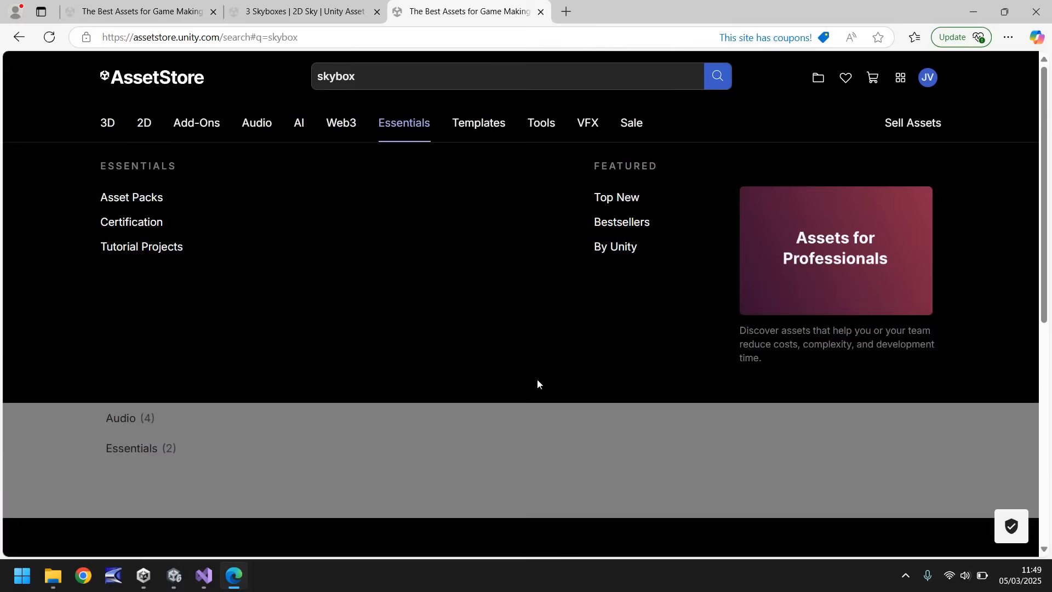
scroll(551, 383, down, 6)
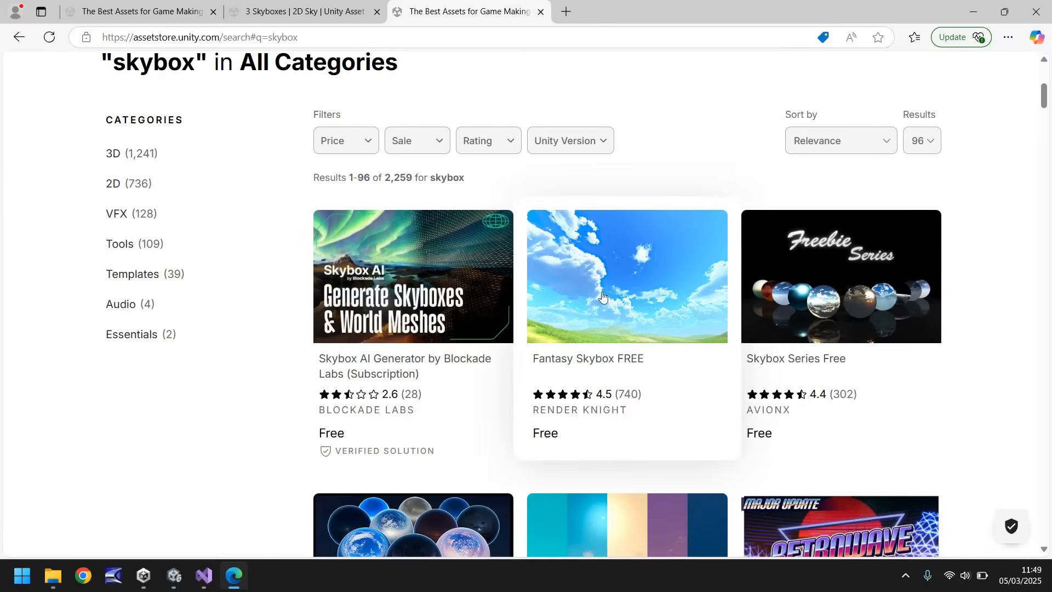
scroll(722, 188, down, 3)
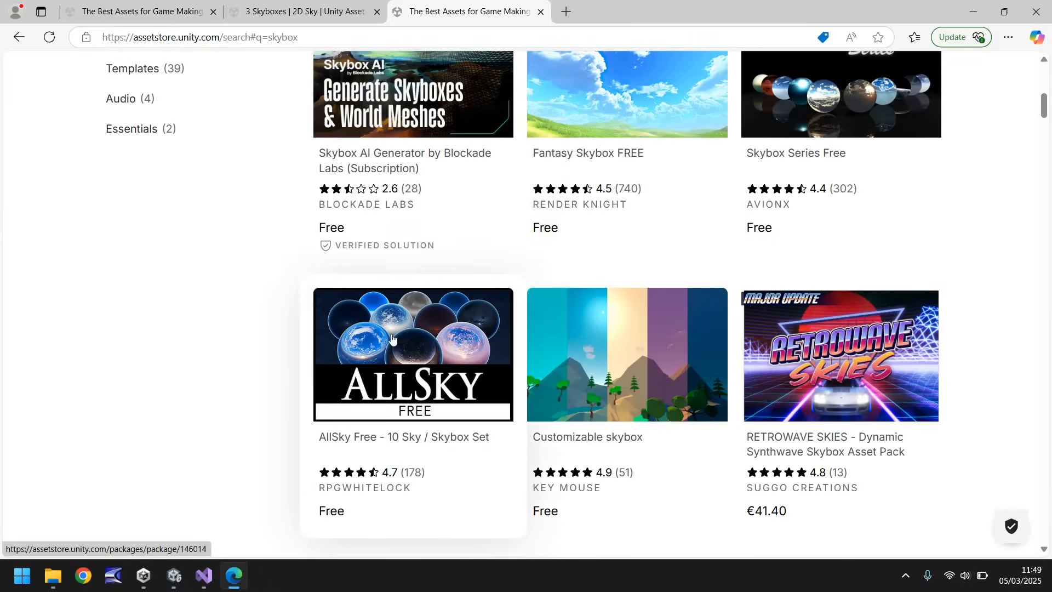
scroll(512, 339, down, 4)
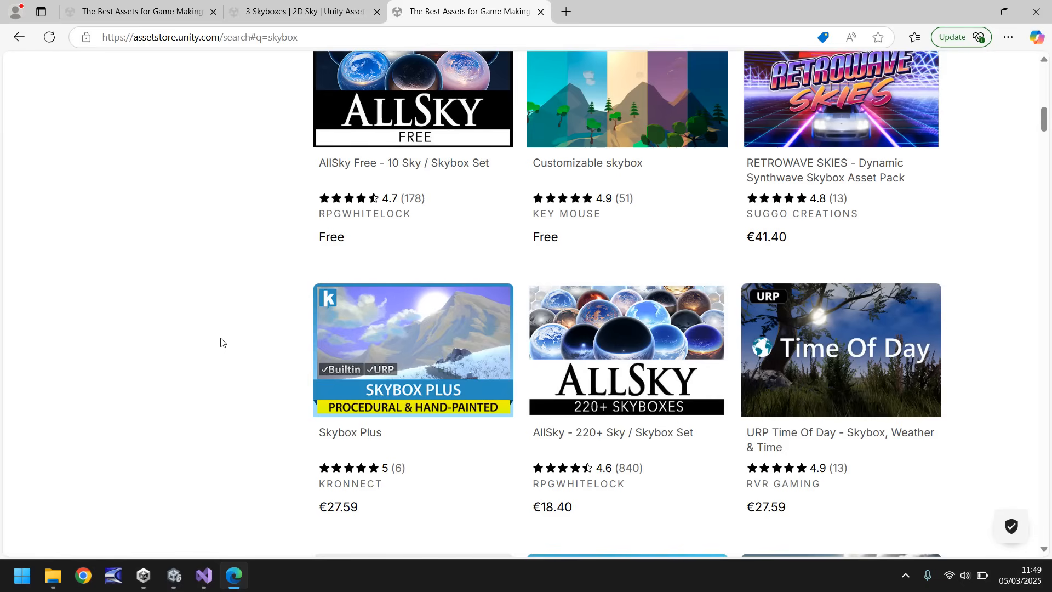
scroll(204, 338, down, 4)
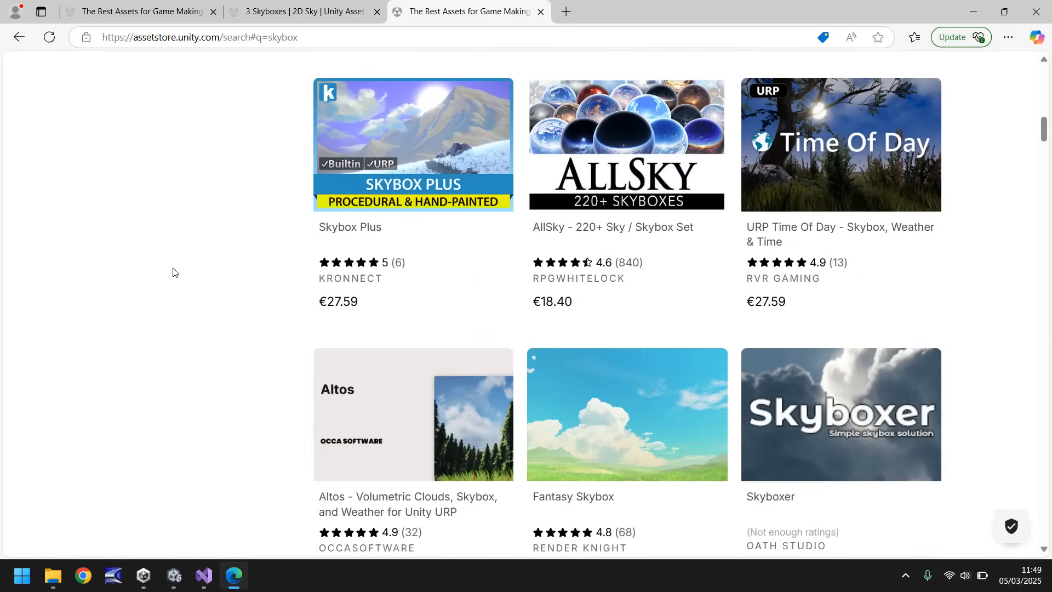
scroll(165, 273, down, 5)
scroll(153, 268, down, 5)
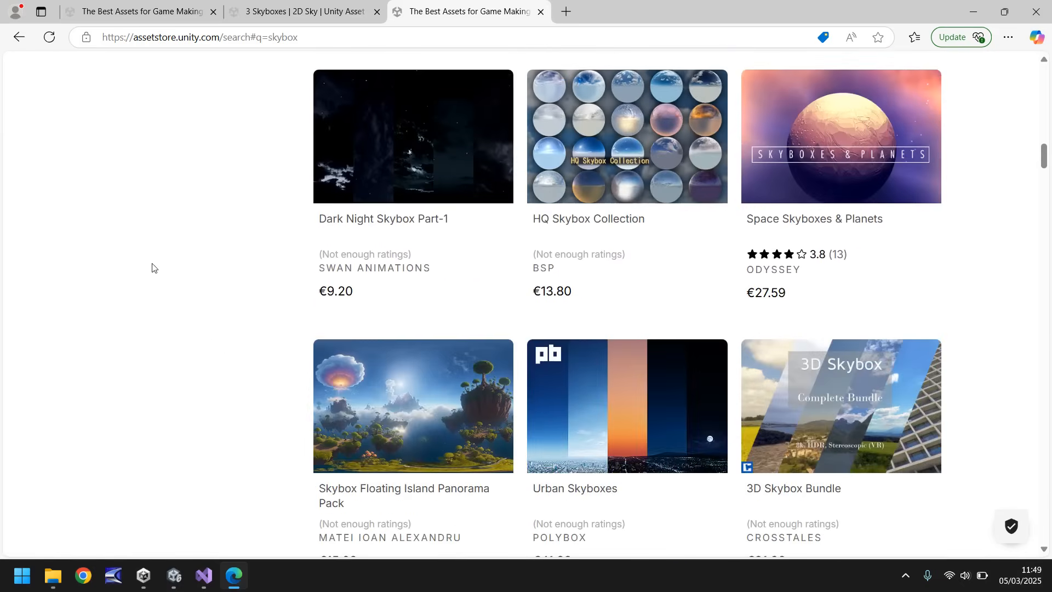
scroll(171, 270, down, 12)
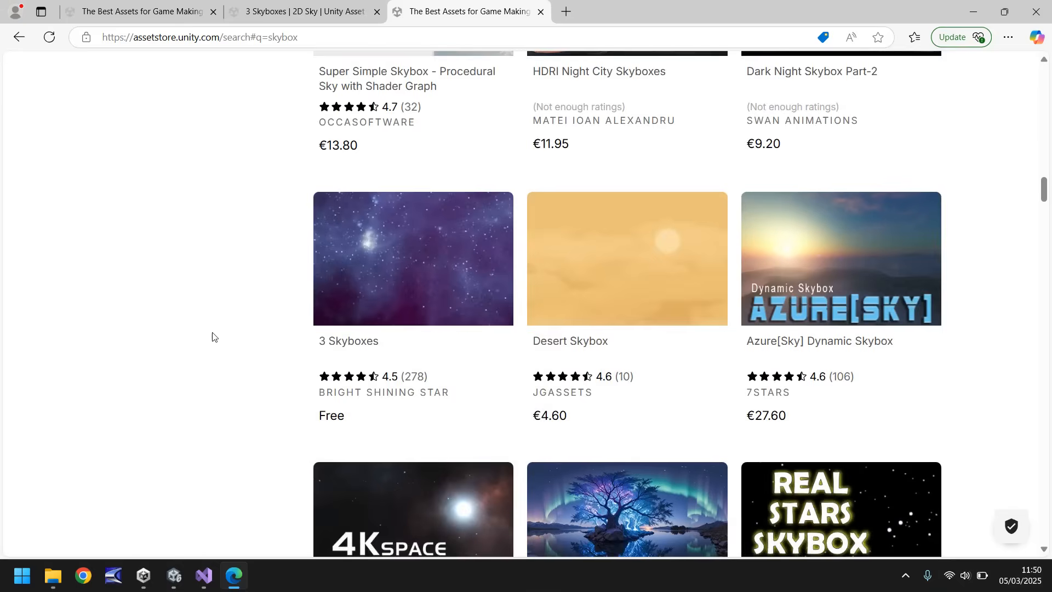
scroll(384, 336, up, 5)
scroll(734, 362, up, 5)
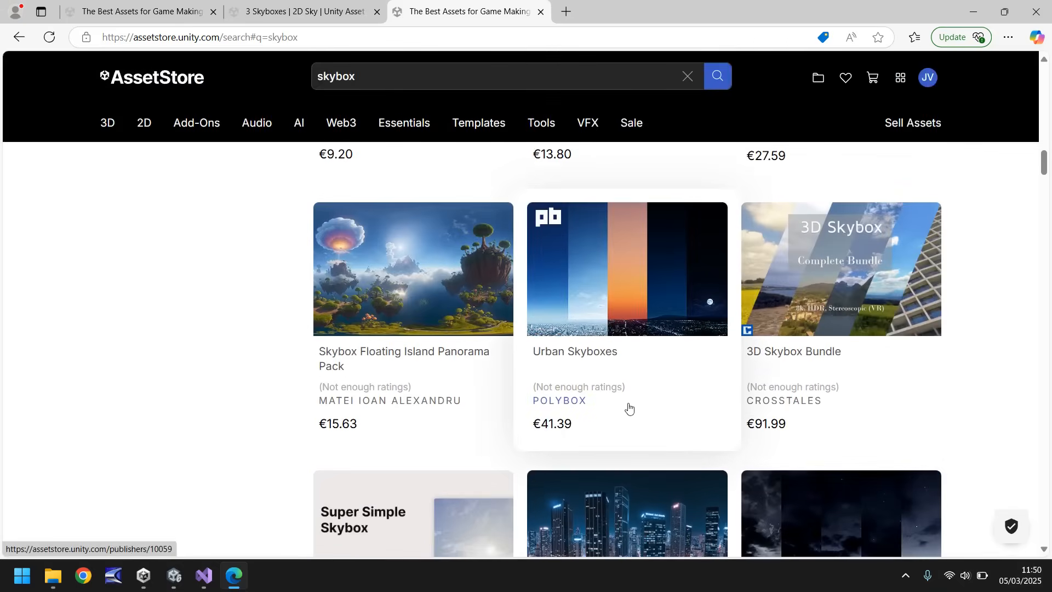
scroll(795, 397, up, 5)
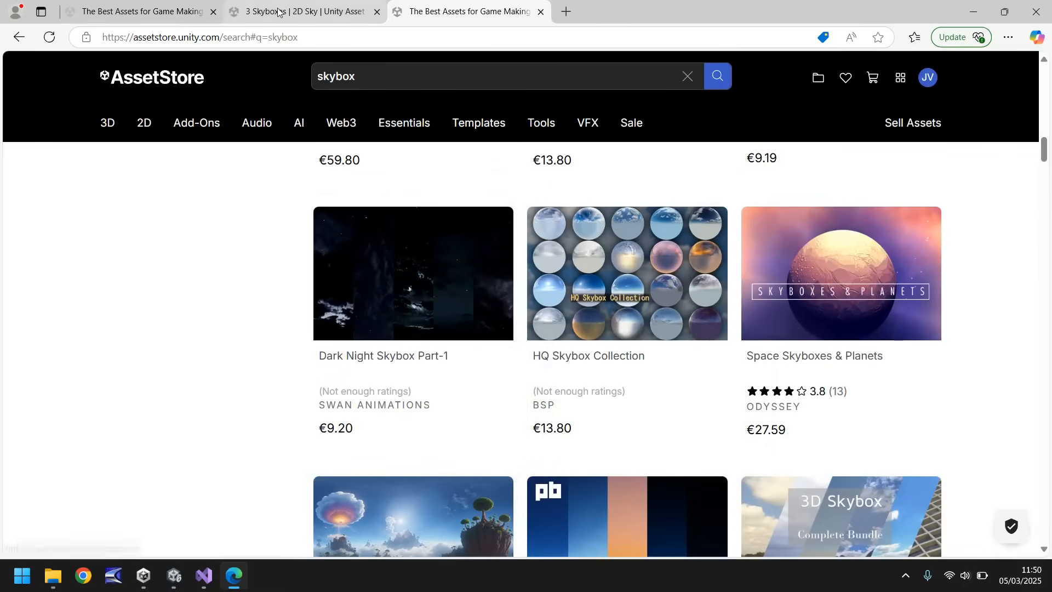
scroll(282, 387, down, 16)
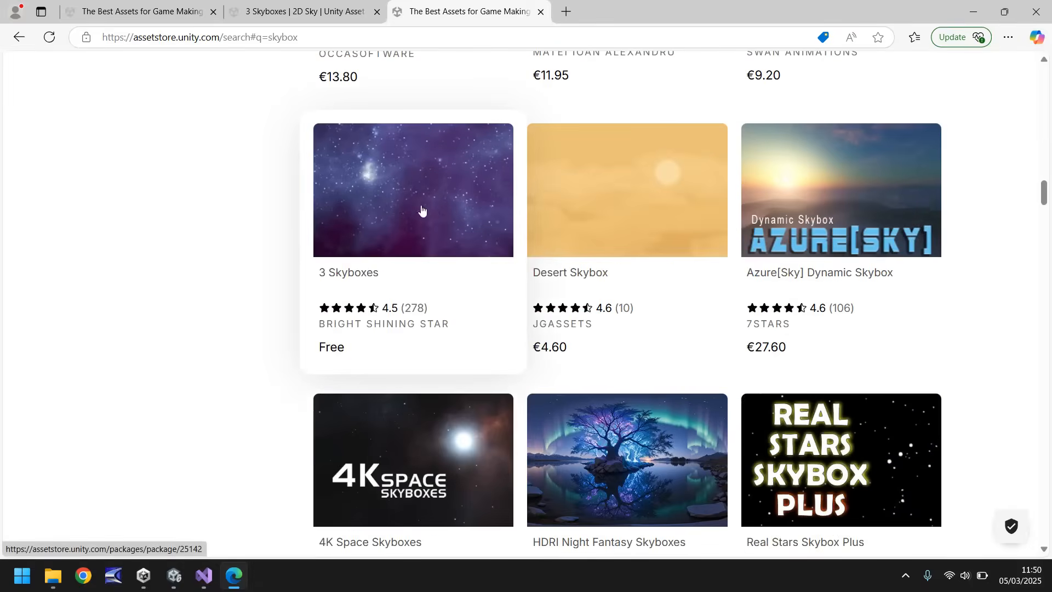
Add the free 3 Skyboxes package by Bright Shining Star to My Assets, accepting the Terms of Service.
click(271, 15)
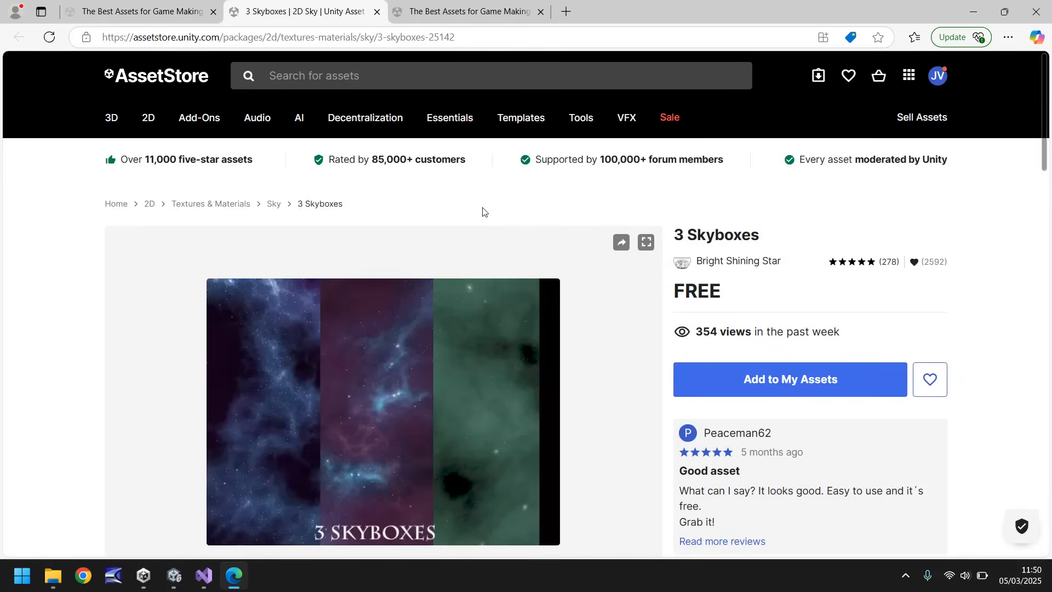
click(757, 380)
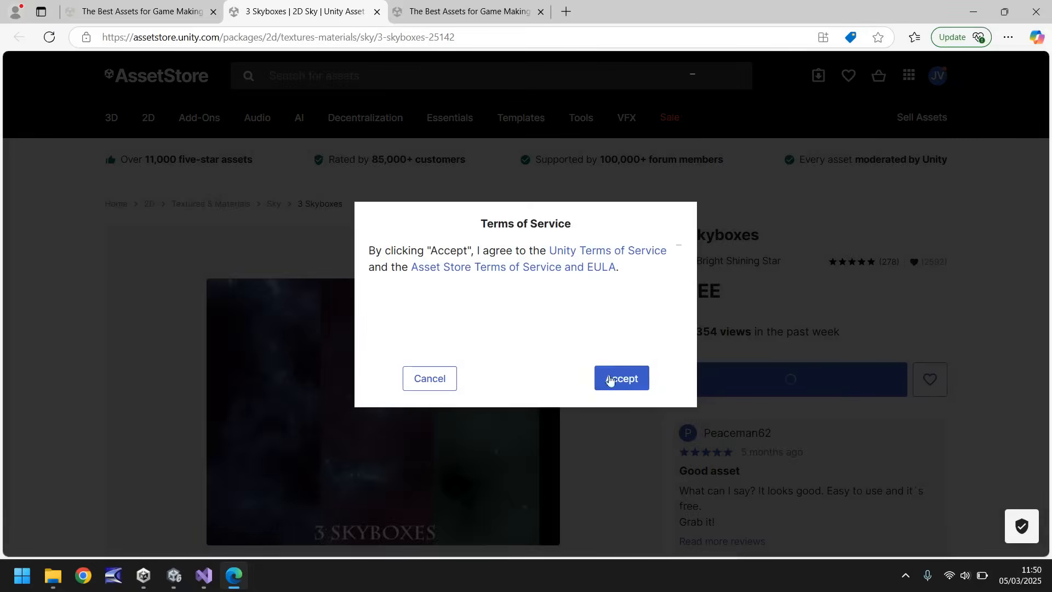
click(626, 382)
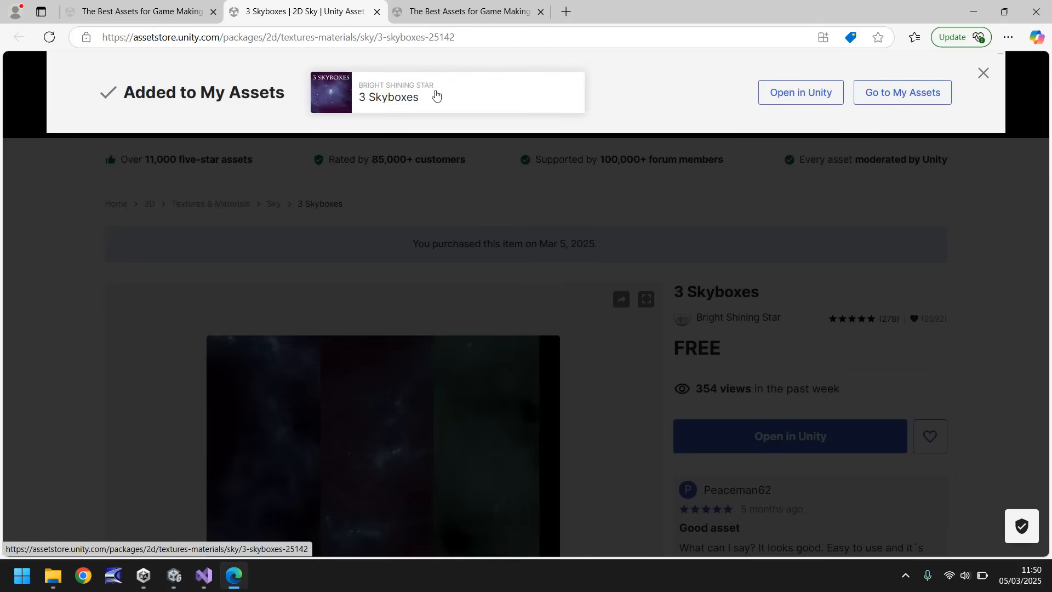
Open 3 Skyboxes in Unity's Package Manager, import all its materials and textures into the project, and close the Package Manager.
click(804, 98)
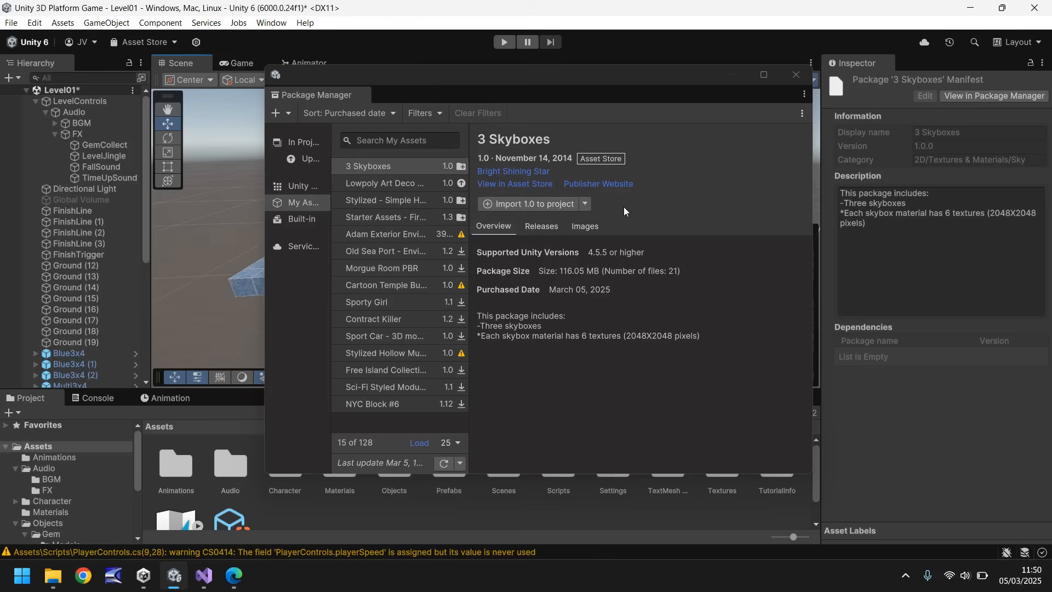
click(521, 203)
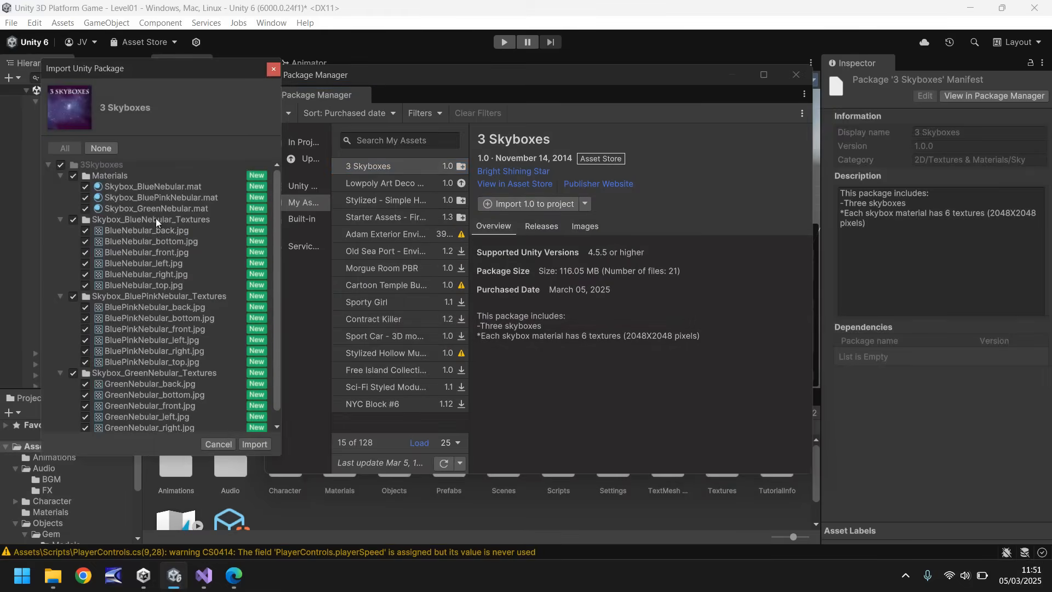
scroll(140, 251, down, 1)
scroll(133, 340, up, 1)
scroll(131, 357, down, 1)
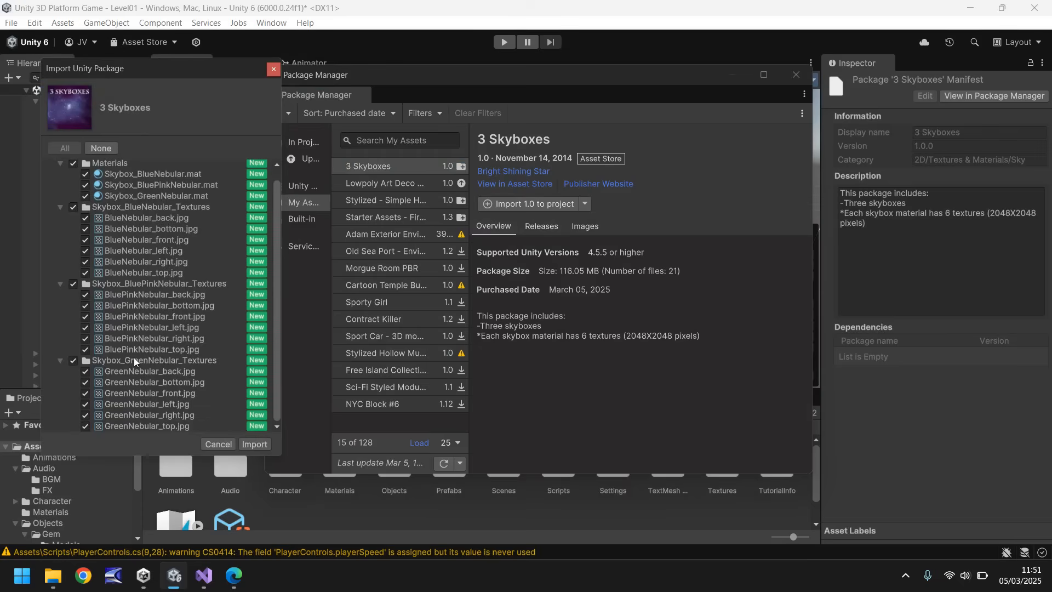
scroll(147, 223, up, 1)
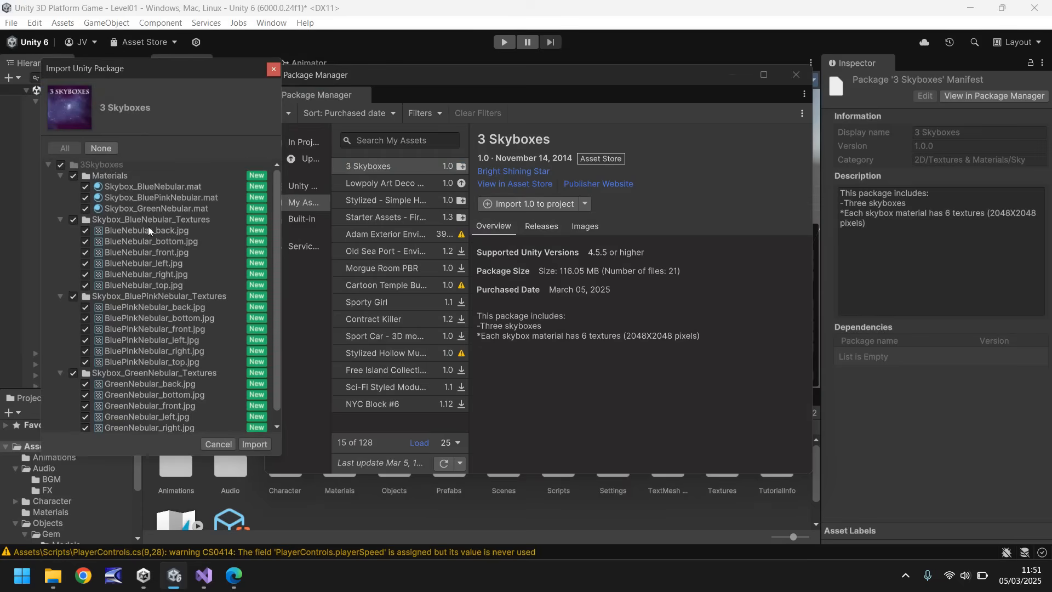
click(254, 444)
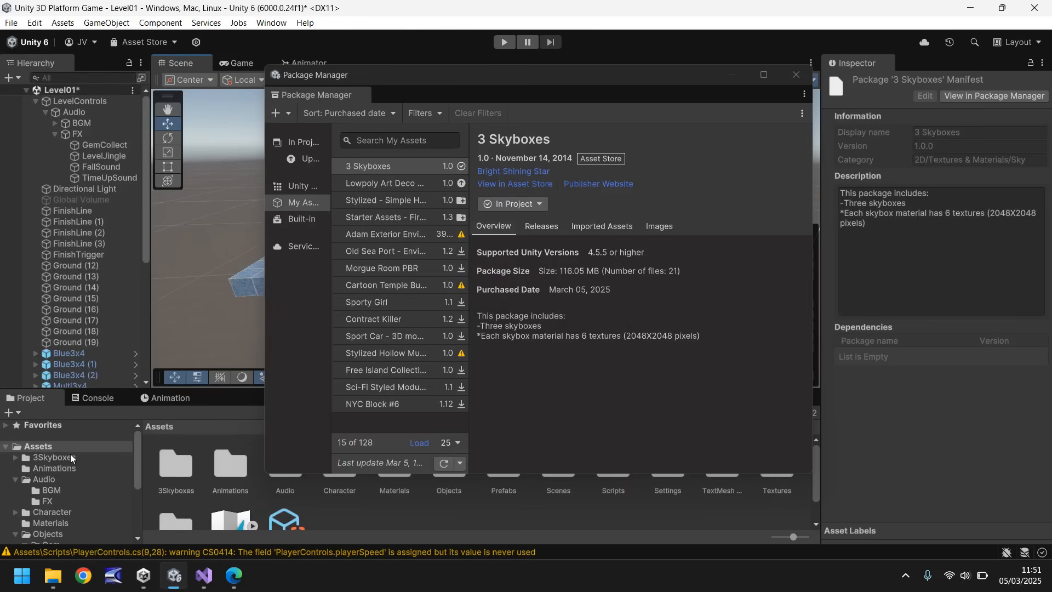
click(792, 75)
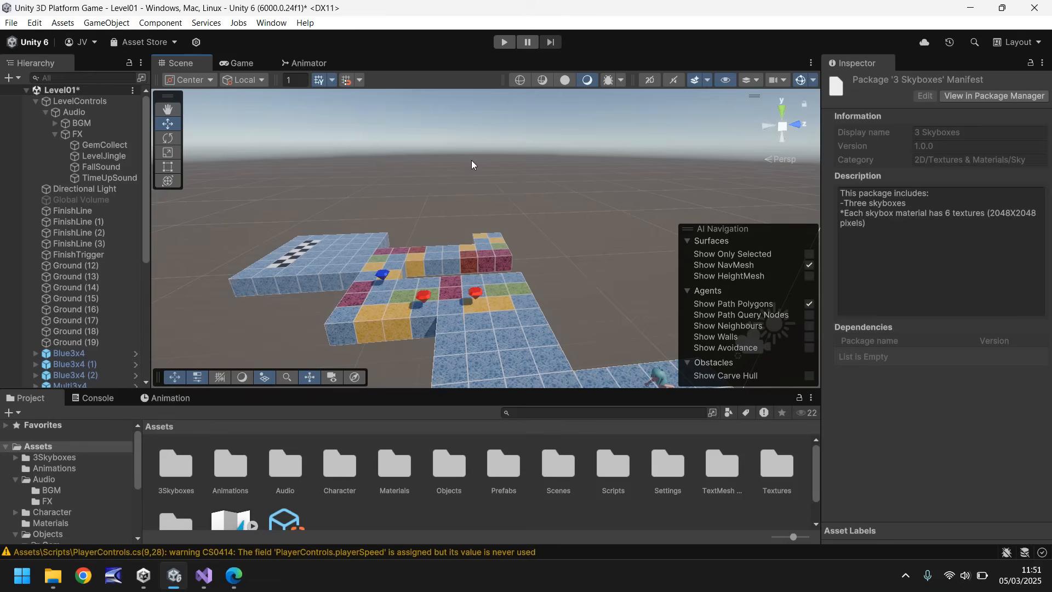
Set the scene's environment skybox material to Skybox_BlueNebular in the Lighting settings and close them.
click(271, 24)
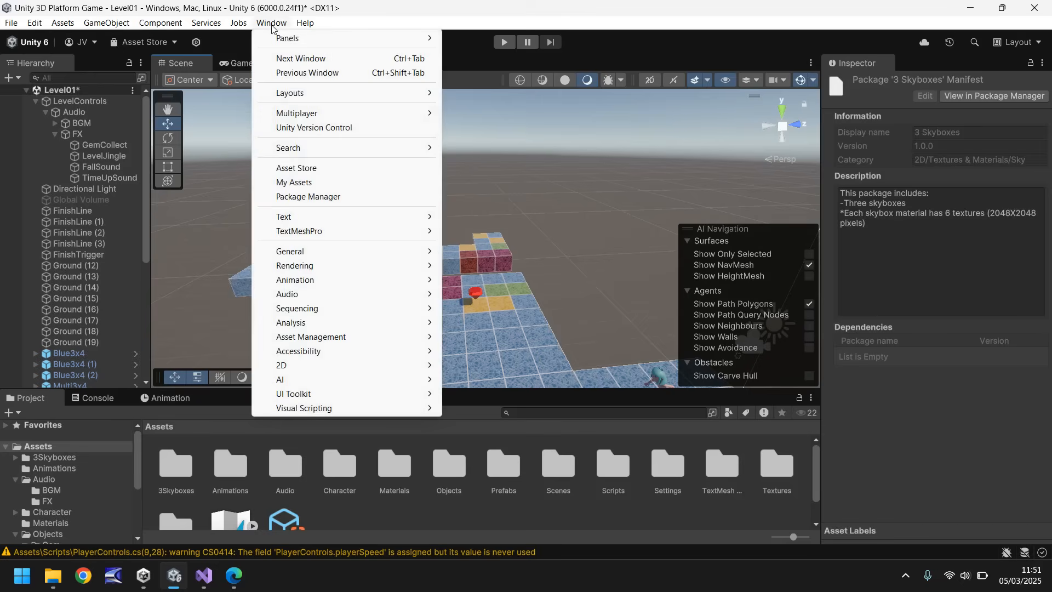
mouse_move(299, 268)
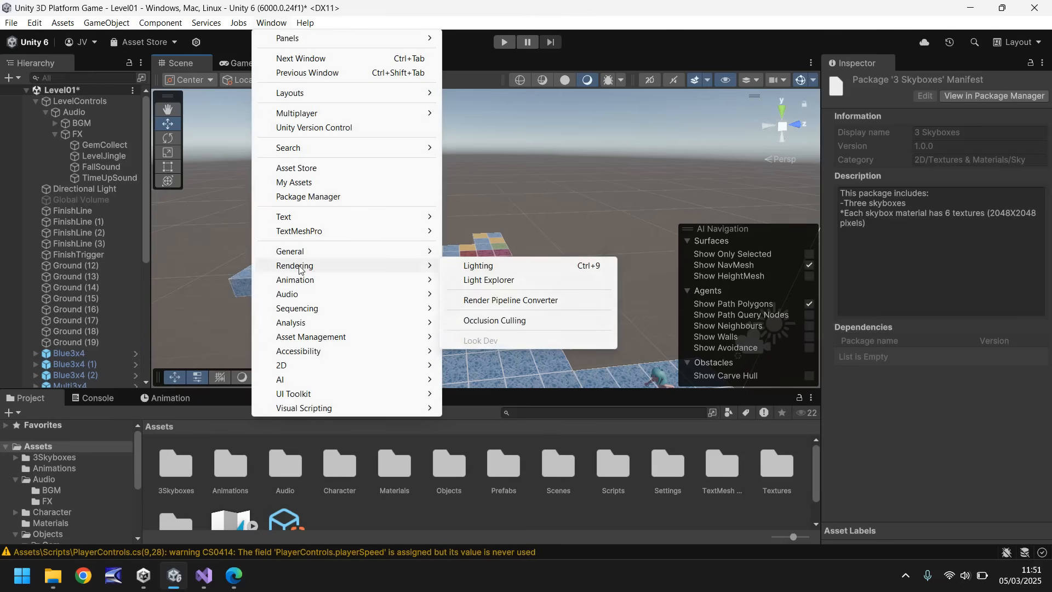
click(488, 266)
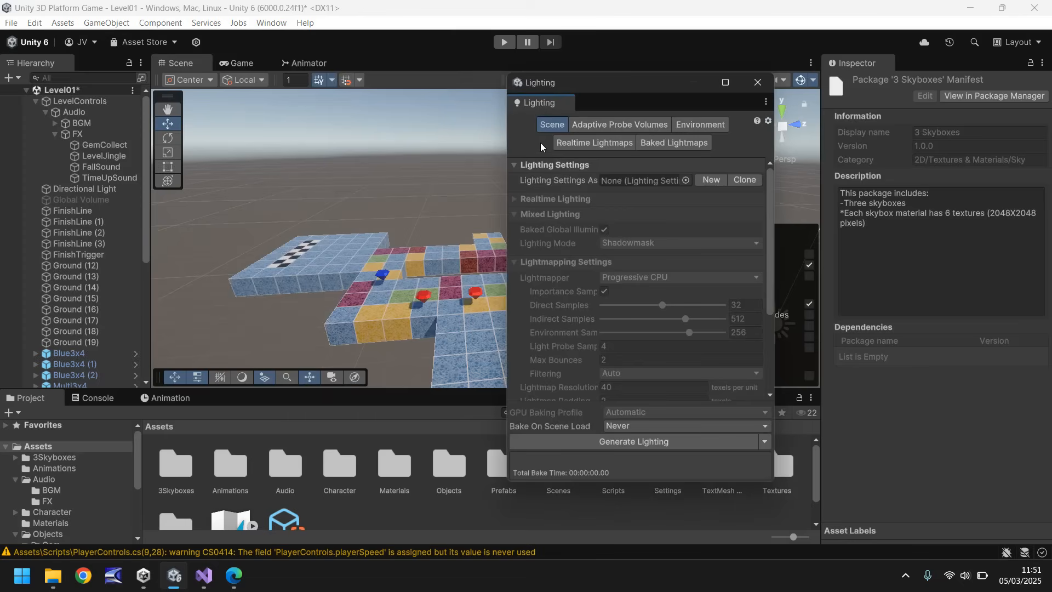
click(704, 124)
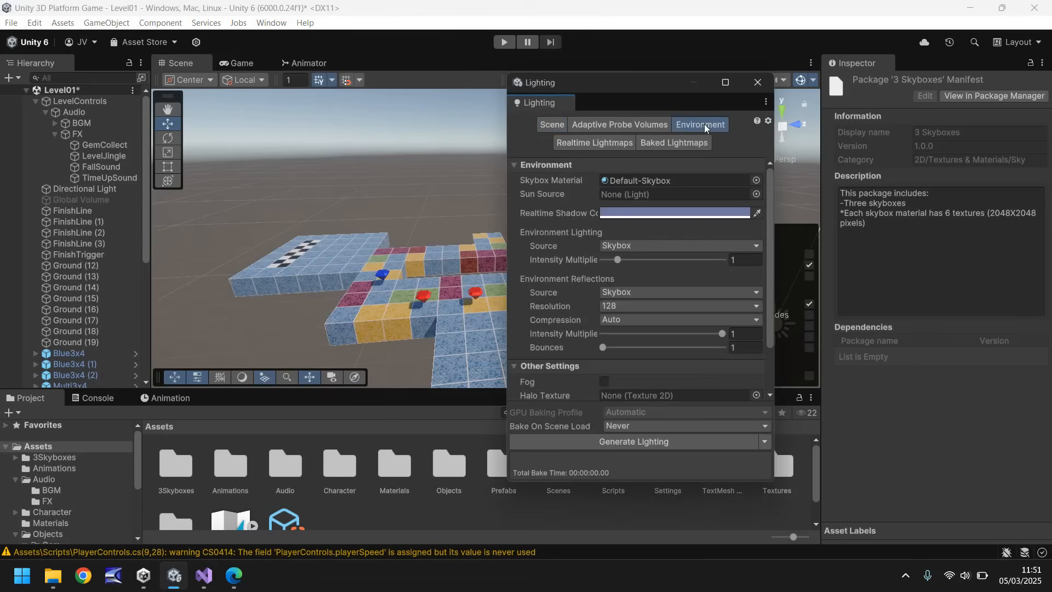
click(757, 179)
scroll(831, 294, up, 10)
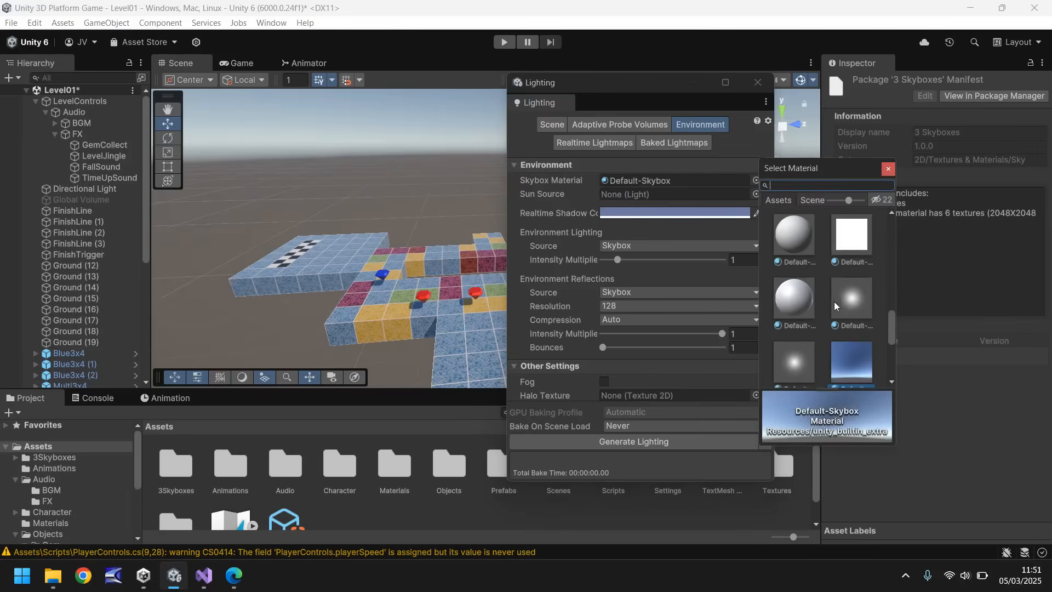
scroll(836, 301, down, 2)
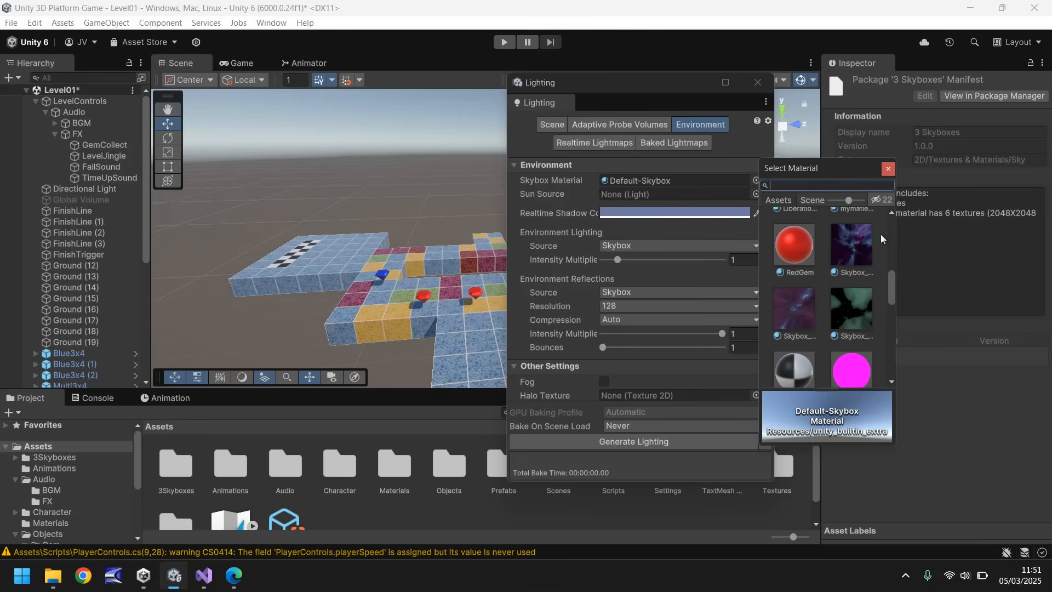
click(853, 244)
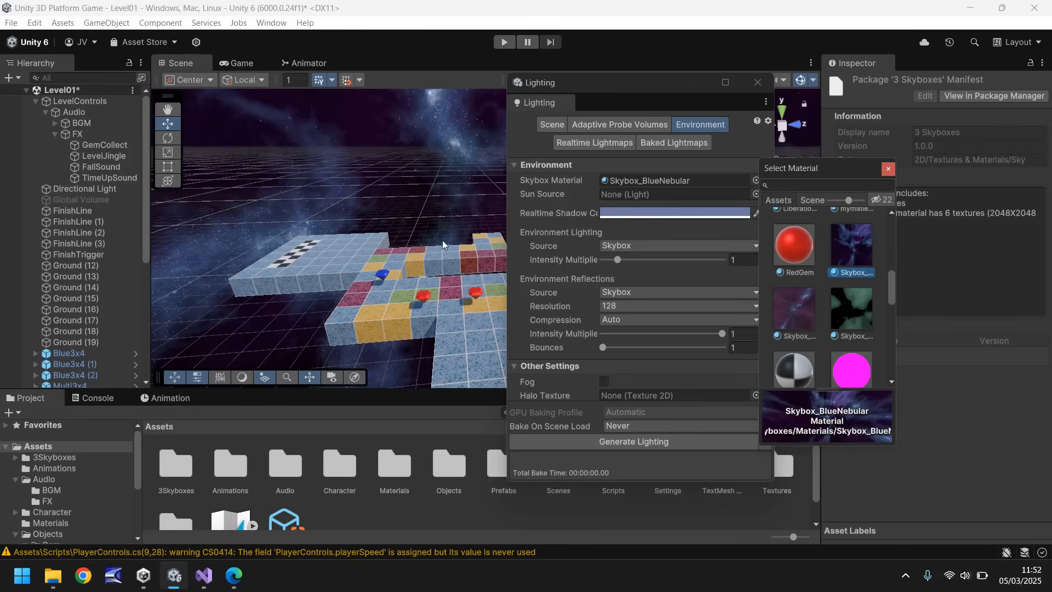
click(889, 169)
click(758, 82)
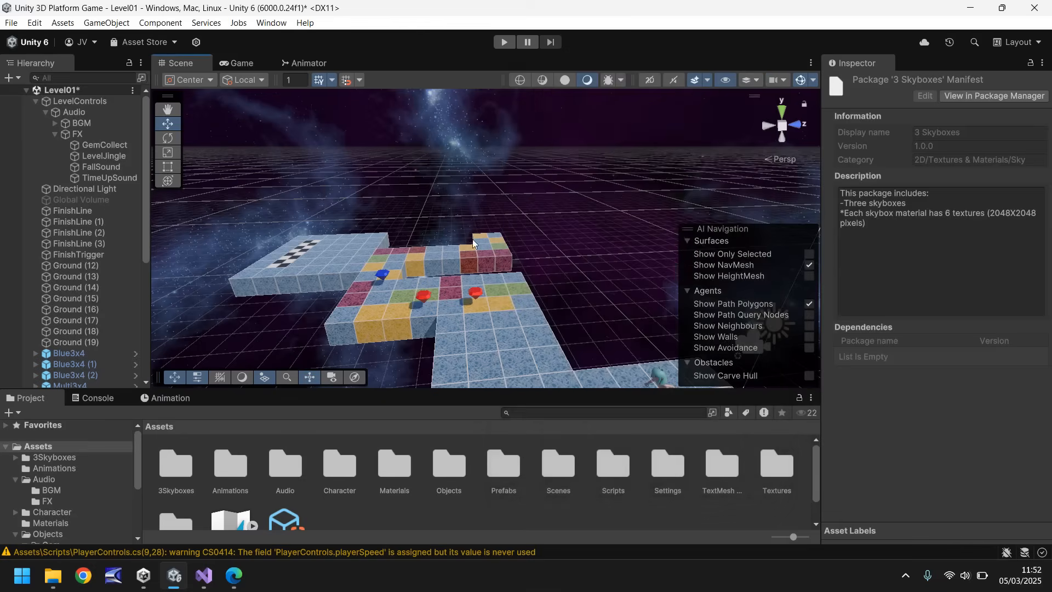
Try a Directional Light intensity of about 30.6 and return it to 2.
right_drag(267, 190, 321, 259)
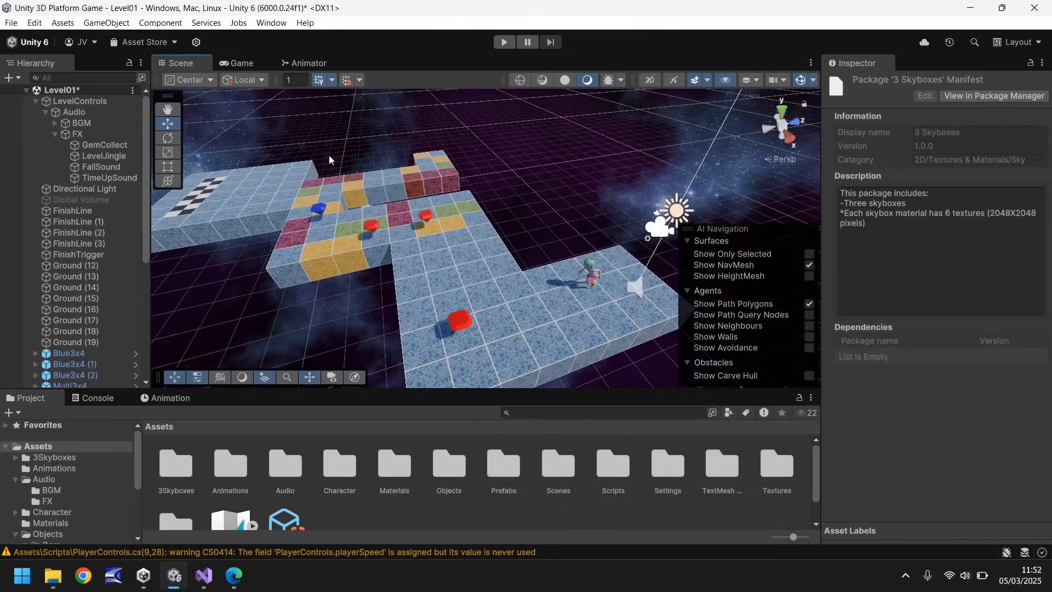
click(81, 192)
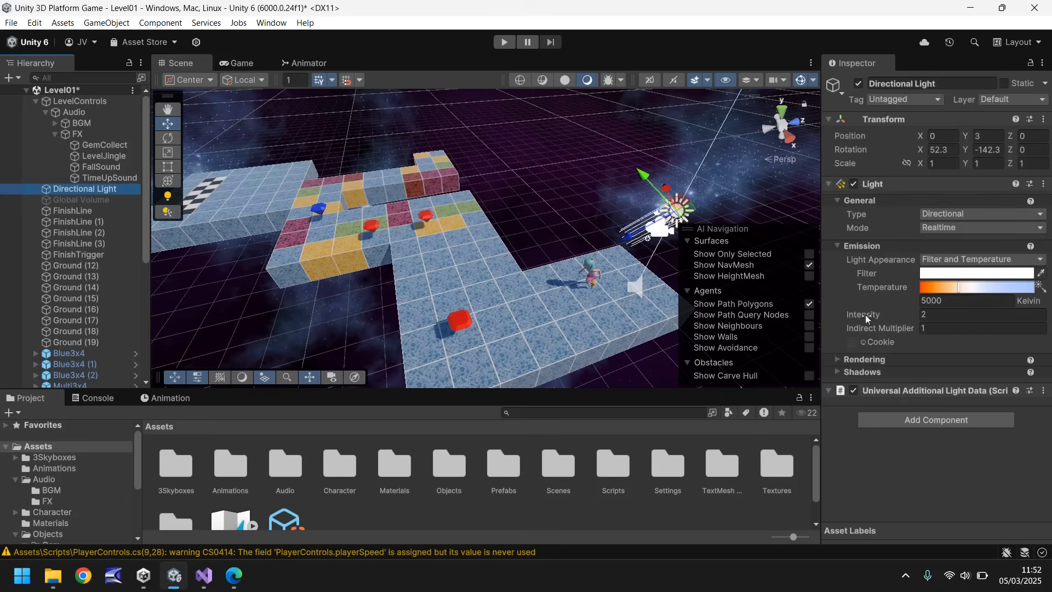
mouse_move(866, 314)
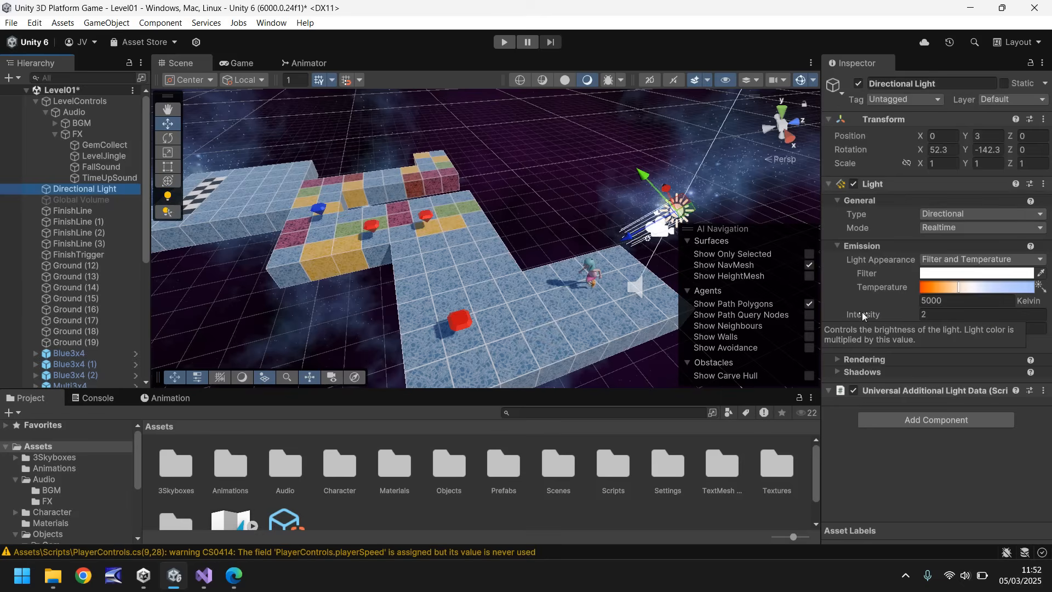
drag(862, 311, 958, 309)
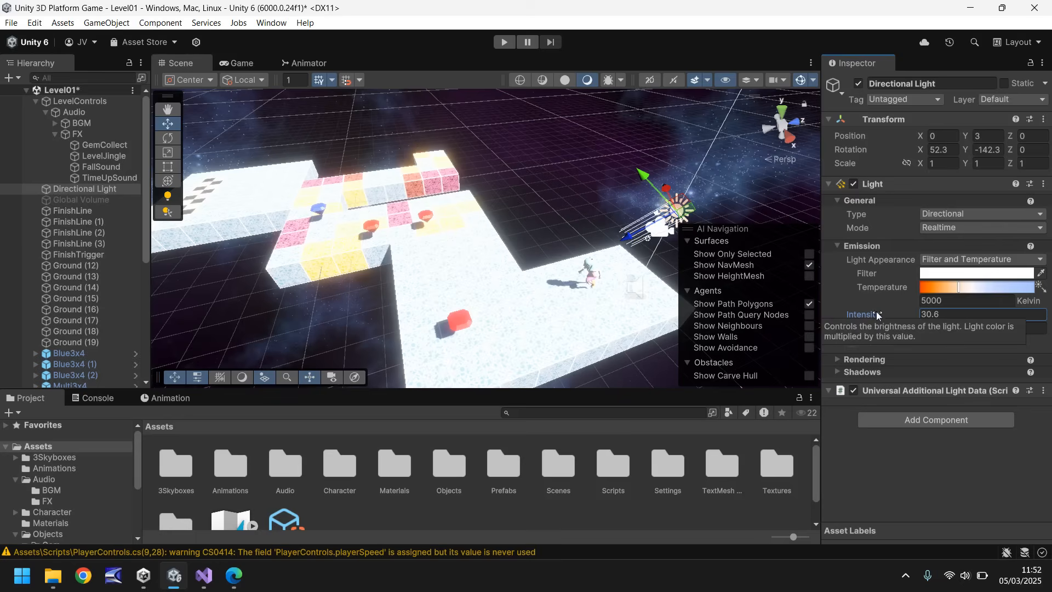
drag(956, 313, 829, 312)
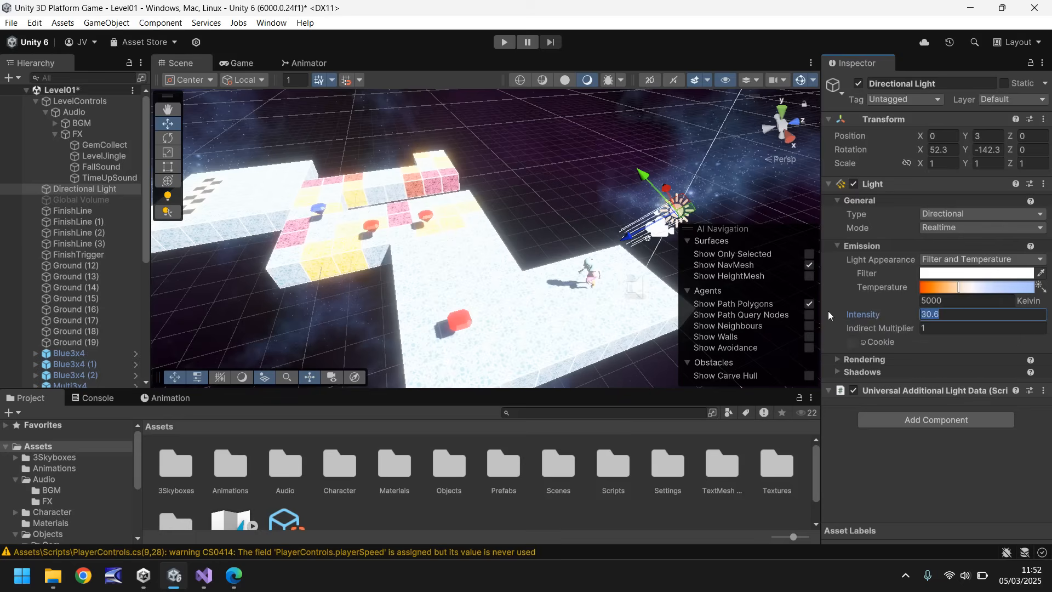
text(1)
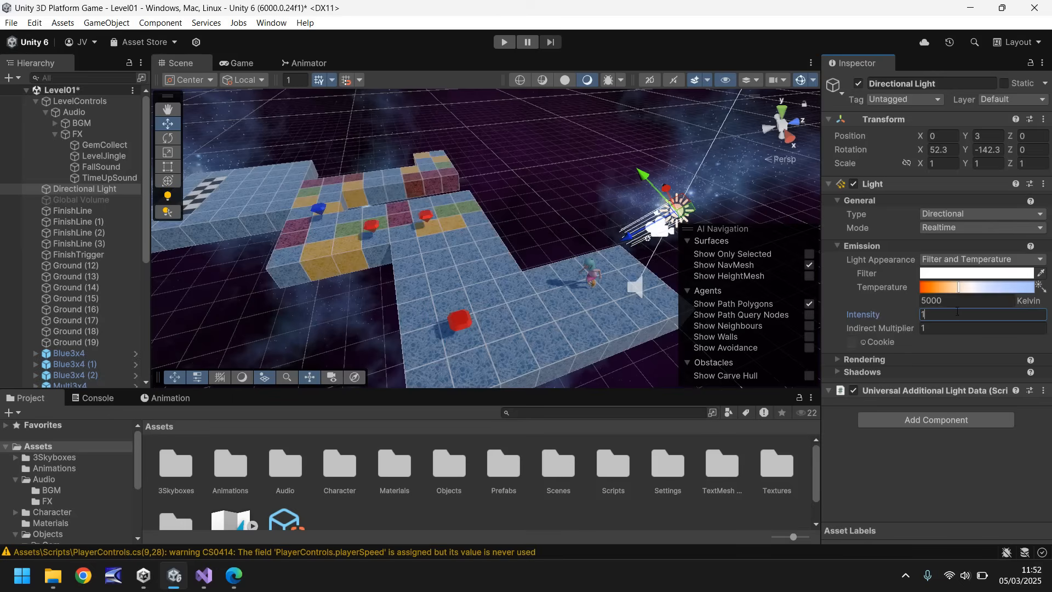
key(BackSpace)
text(2)
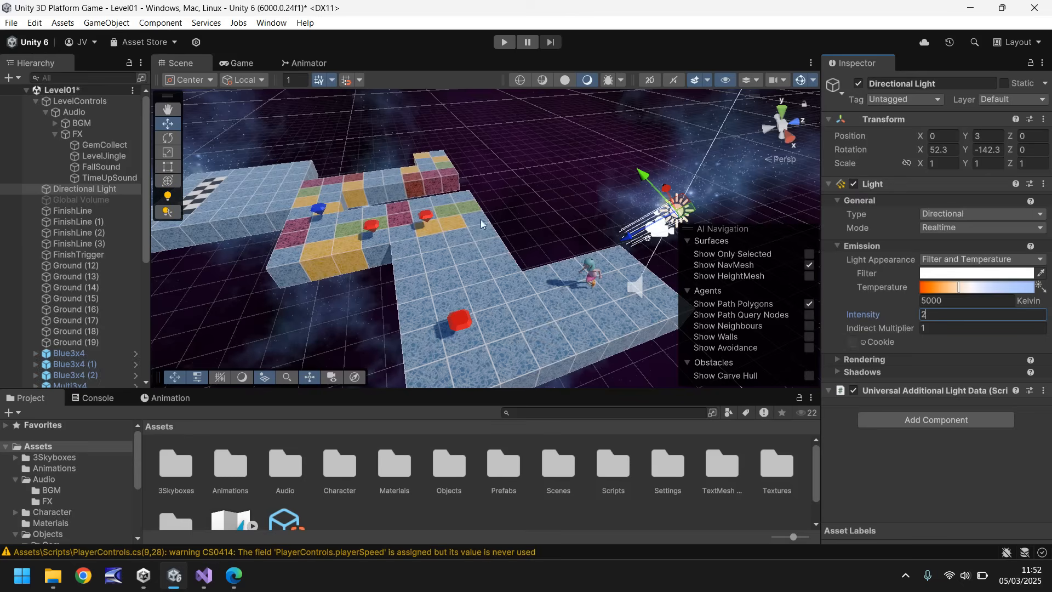
Inspect the level against the new skybox in both the Scene and Game views.
right_drag(530, 196, 427, 205)
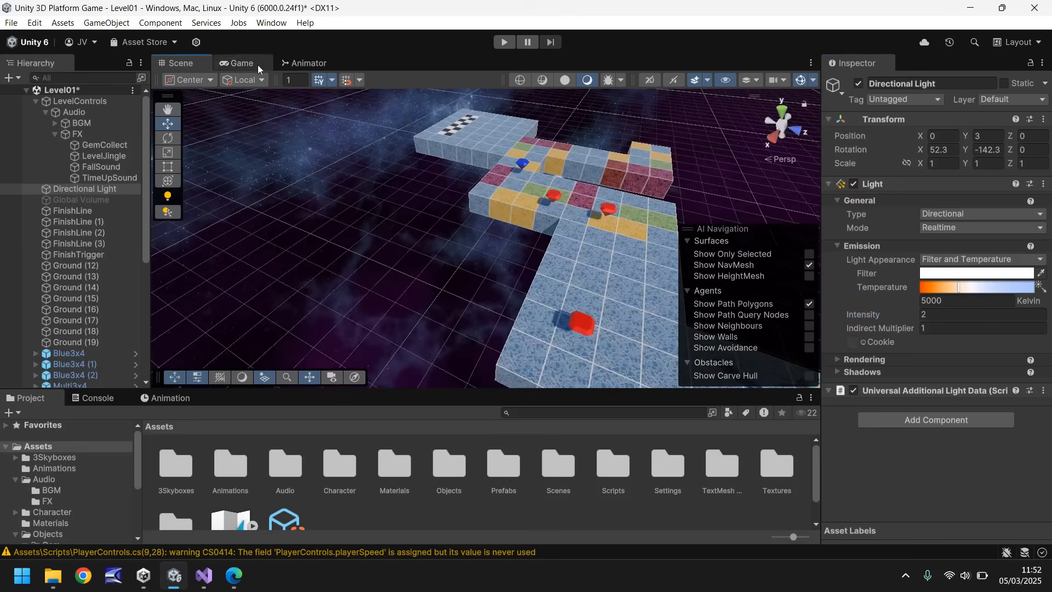
click(244, 63)
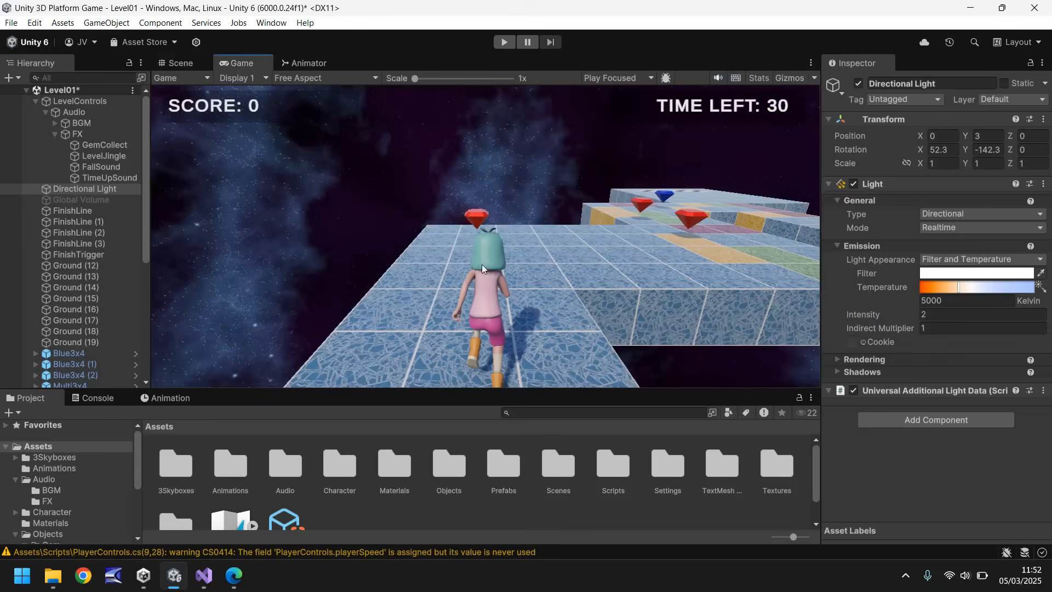
click(178, 64)
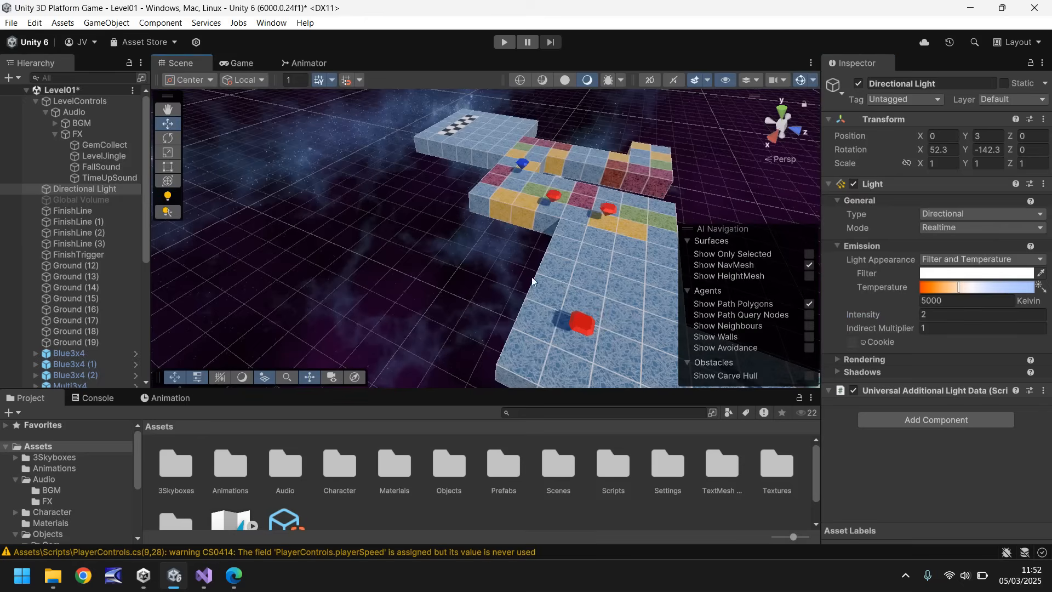
Try a Directional Light indirect multiplier of about 6.86 and return it to 1.
right_drag(531, 279, 696, 290)
click(875, 324)
text(2)
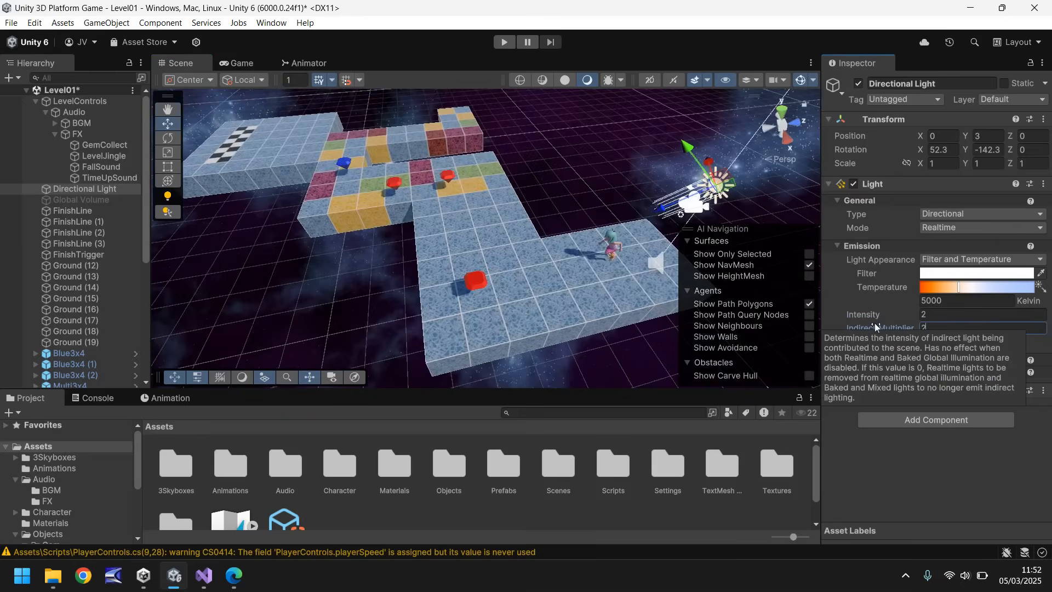
text(4.69)
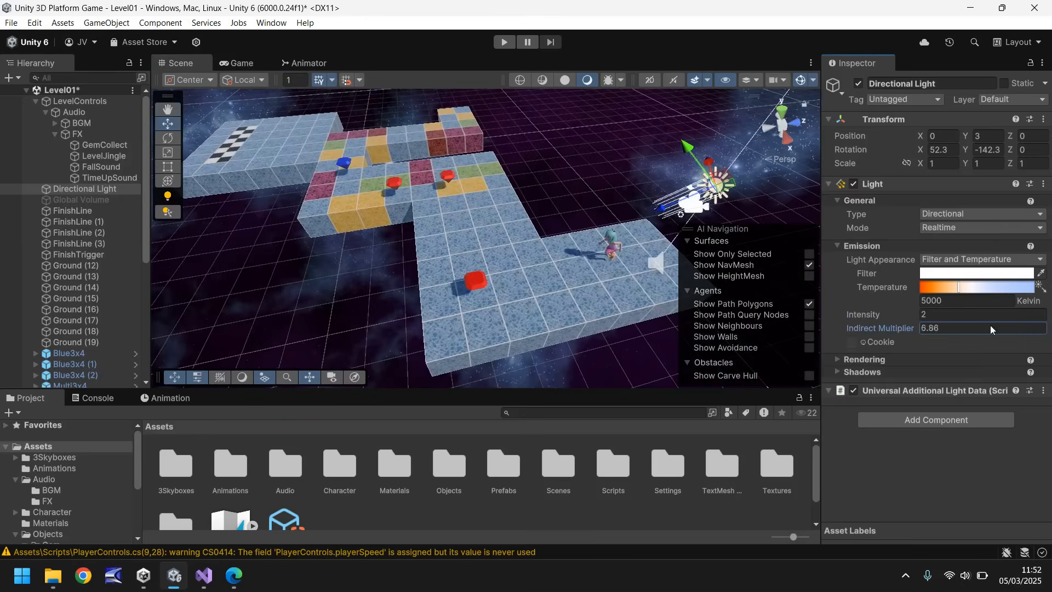
drag(309, 310, 512, 286)
click(872, 326)
text(1)
Set the Directional Light's temperature to about 6904 Kelvin and its filter to pale yellow, checking the look in the Game view.
drag(947, 288, 972, 287)
click(952, 274)
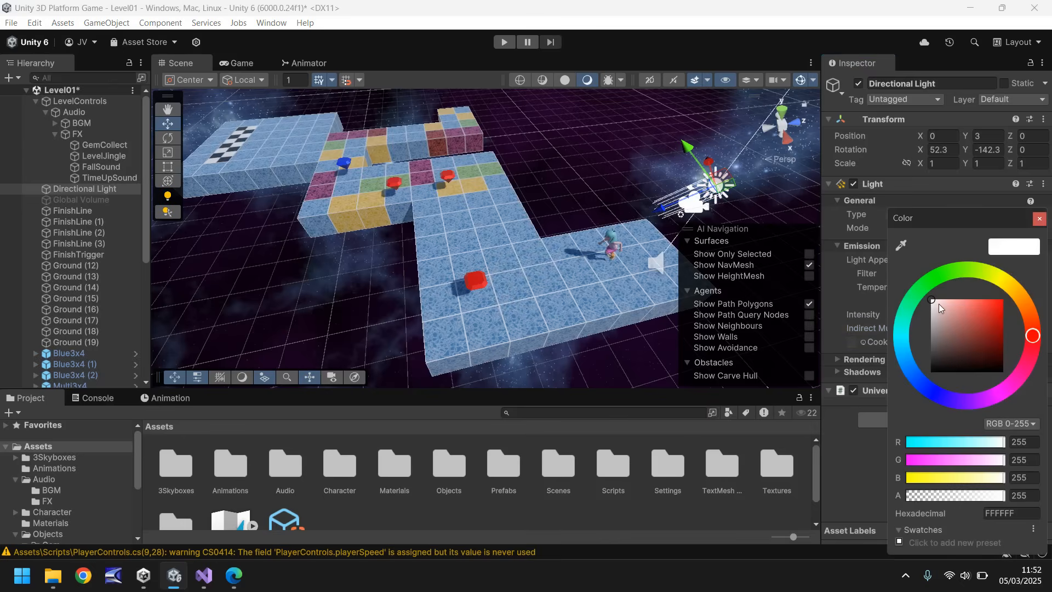
click(1003, 278)
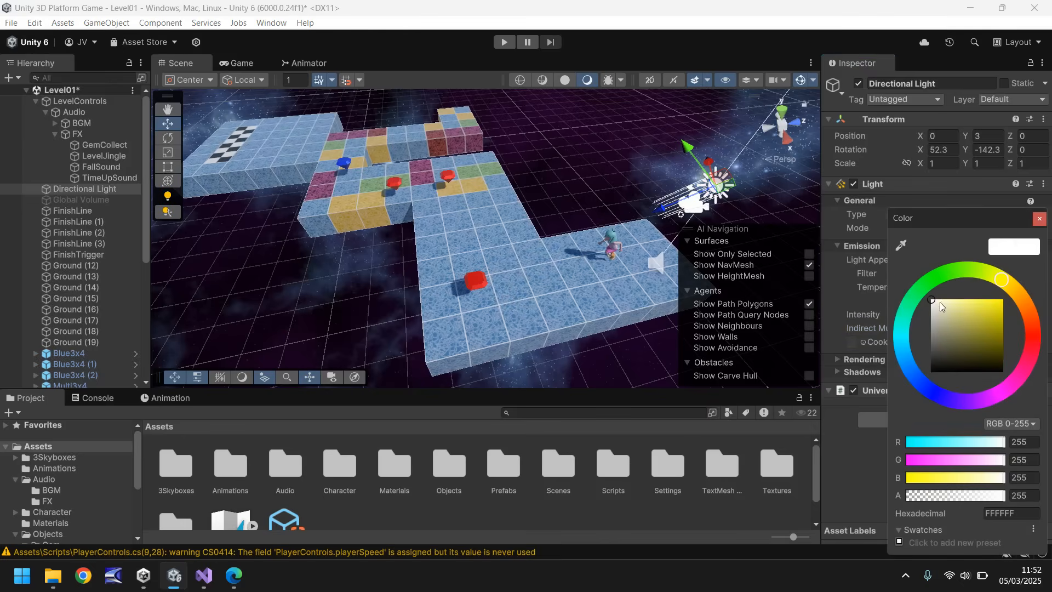
click(940, 301)
drag(939, 301, 942, 300)
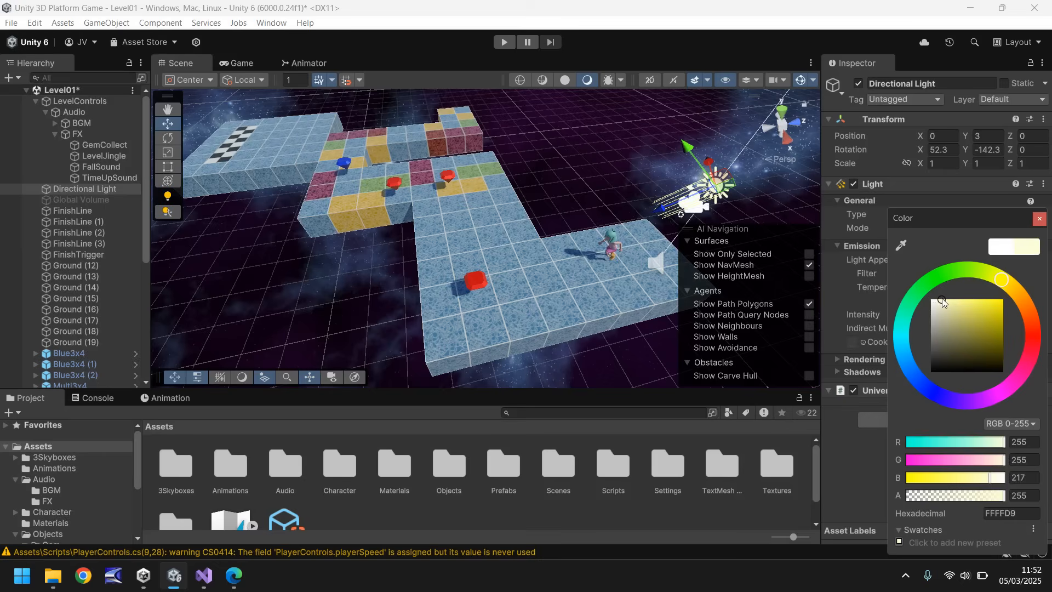
click(1040, 218)
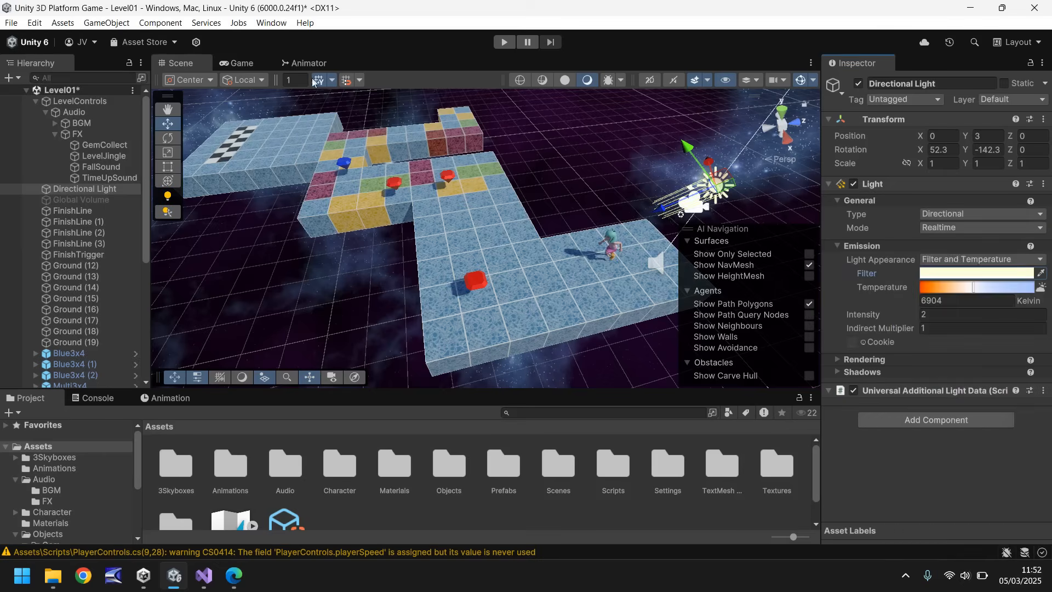
click(242, 62)
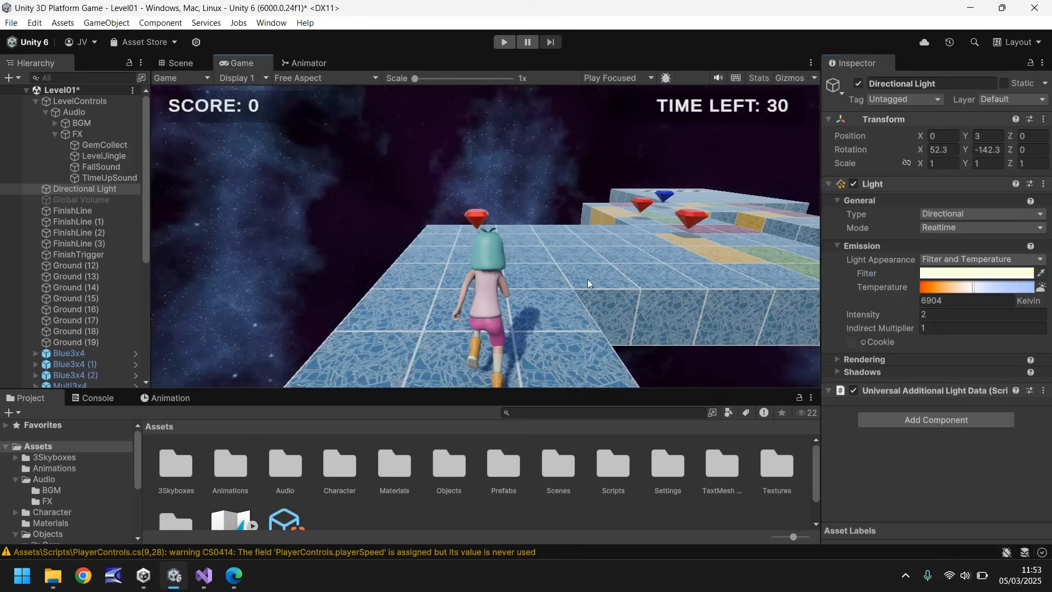
click(171, 62)
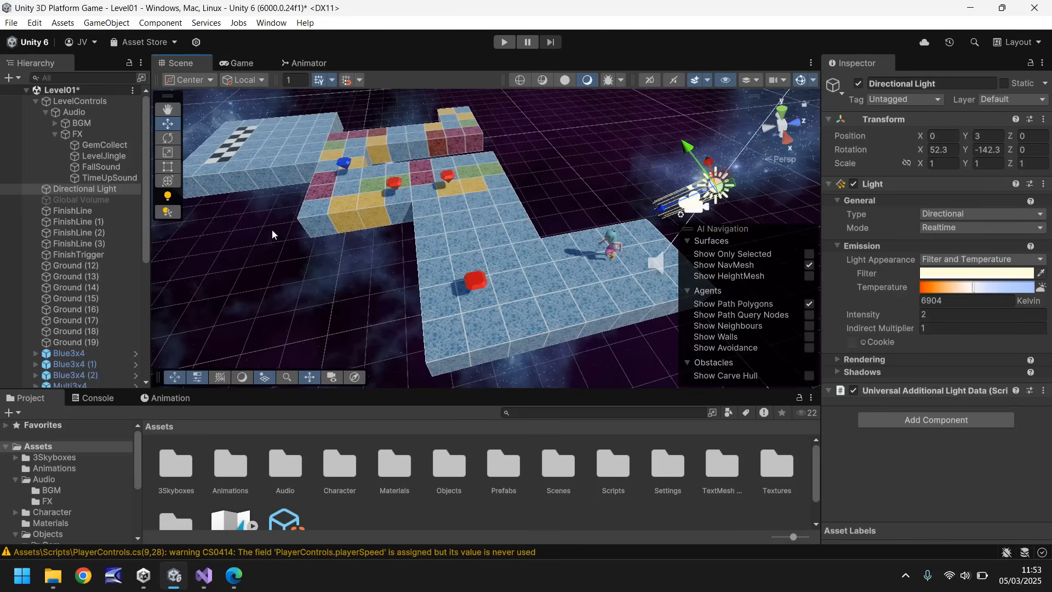
Add a Point Light to the level, keeping its default name.
click(107, 25)
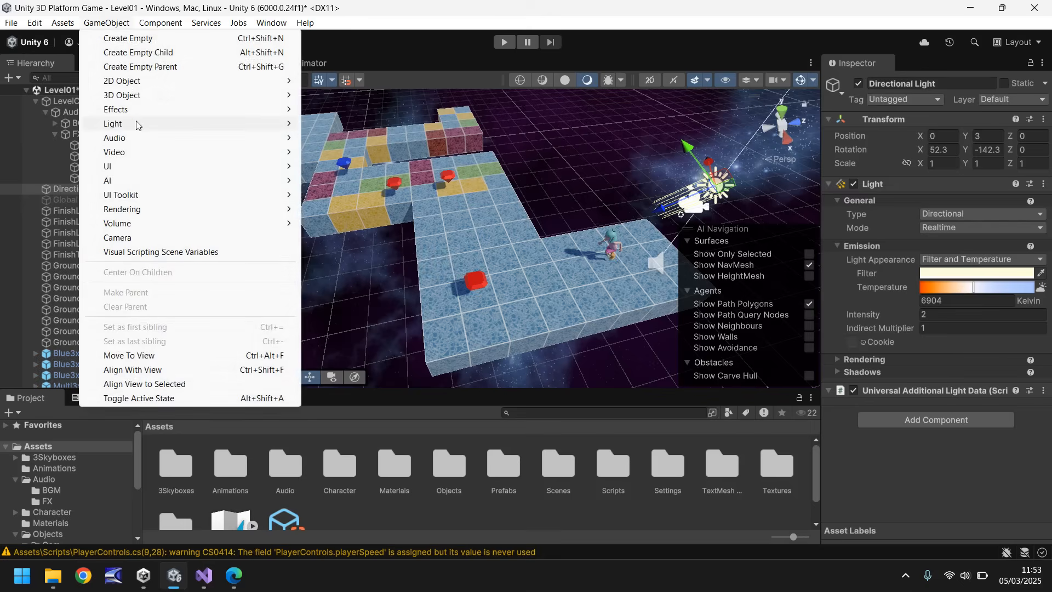
mouse_move(136, 125)
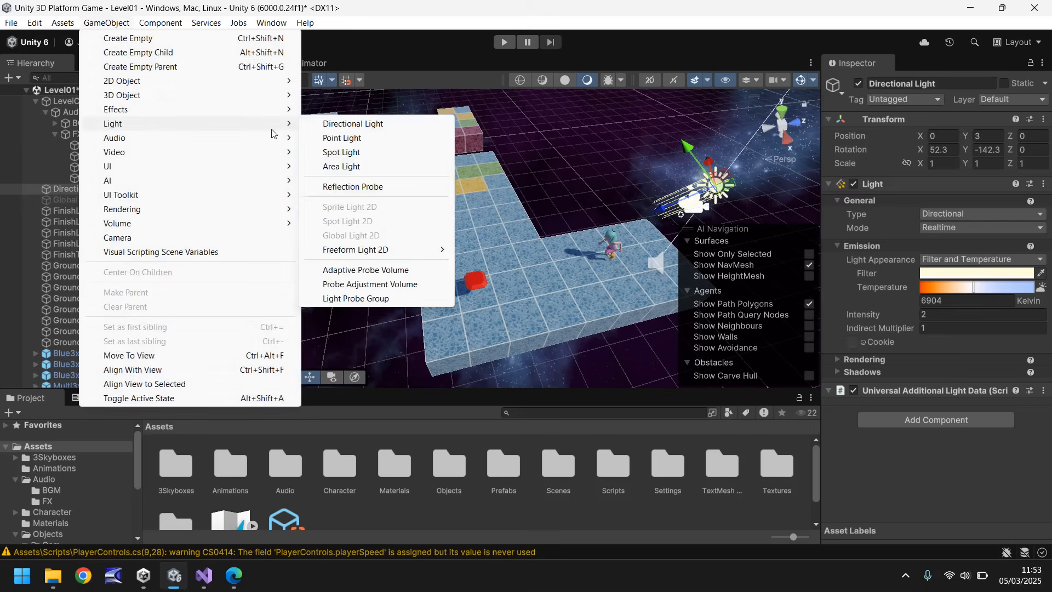
click(339, 142)
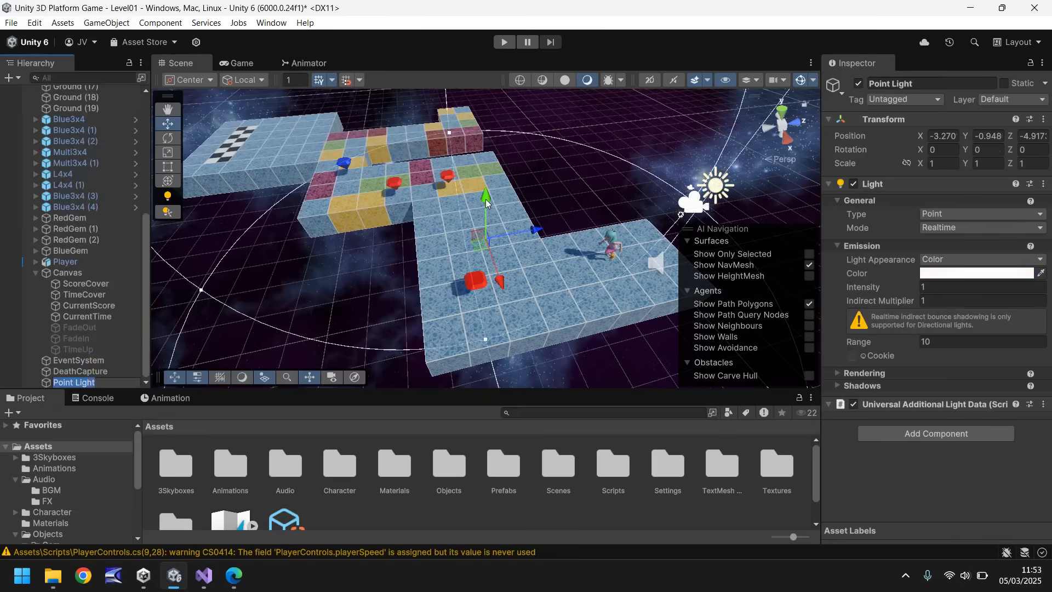
key(Return)
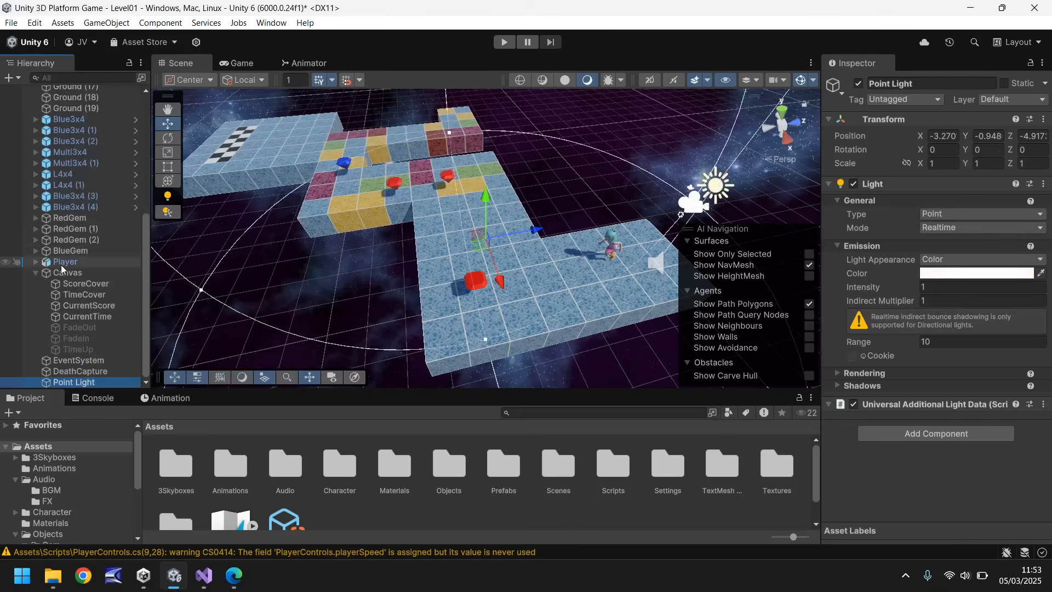
Deactivate the Directional Light object in the level.
scroll(61, 265, up, 5)
click(89, 189)
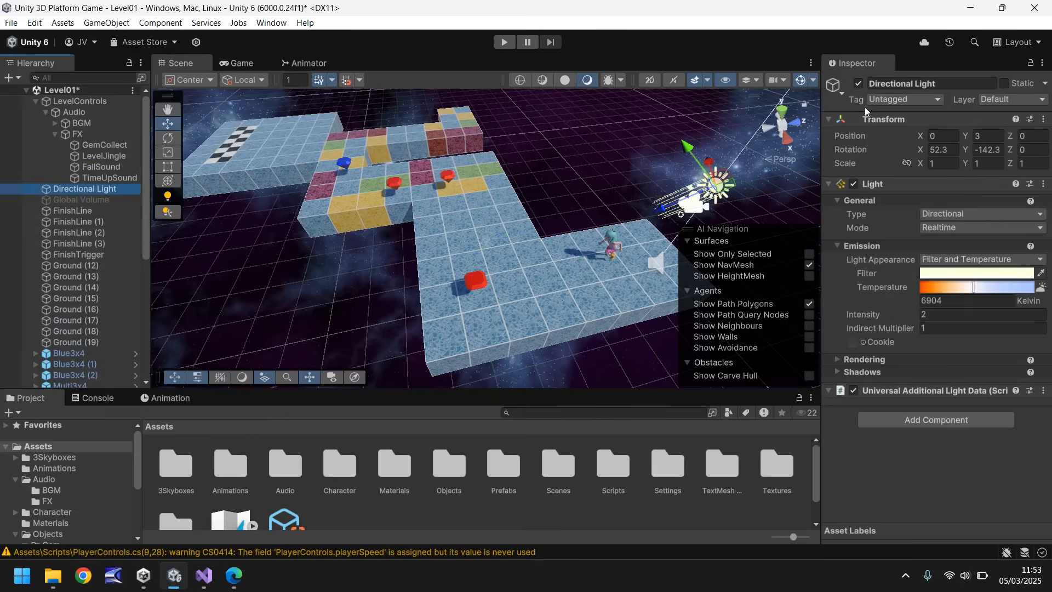
click(858, 83)
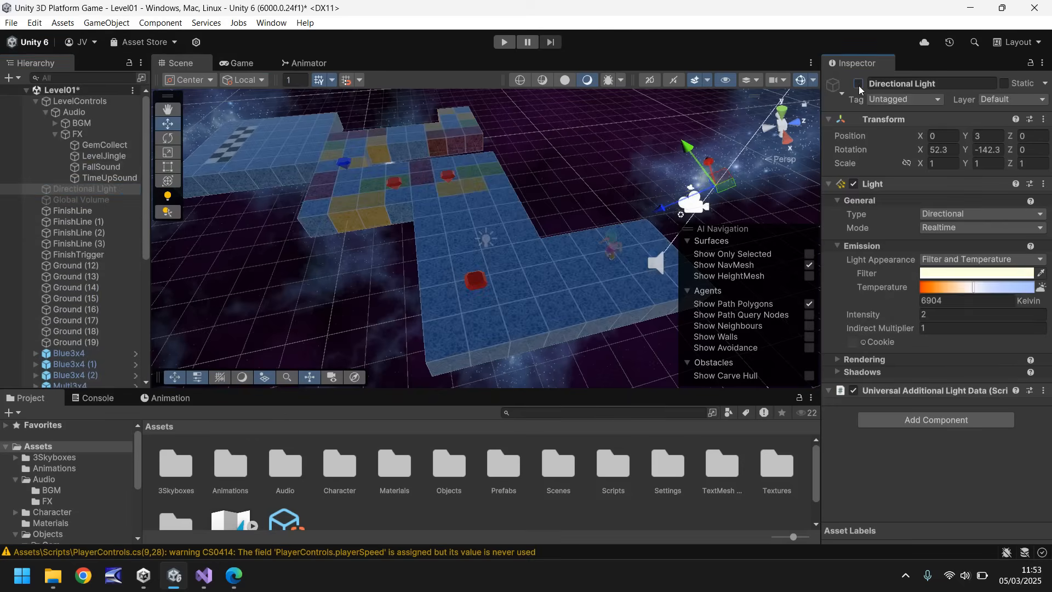
Move the Point Light above the ground tiles, to about Y 3.15 and X -1.49.
scroll(77, 274, down, 6)
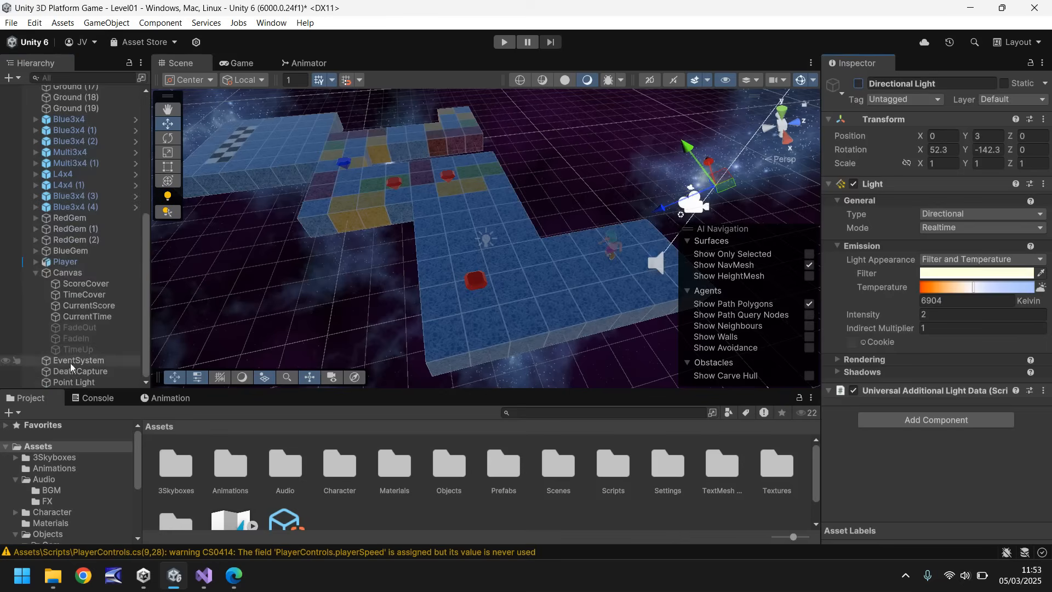
click(73, 382)
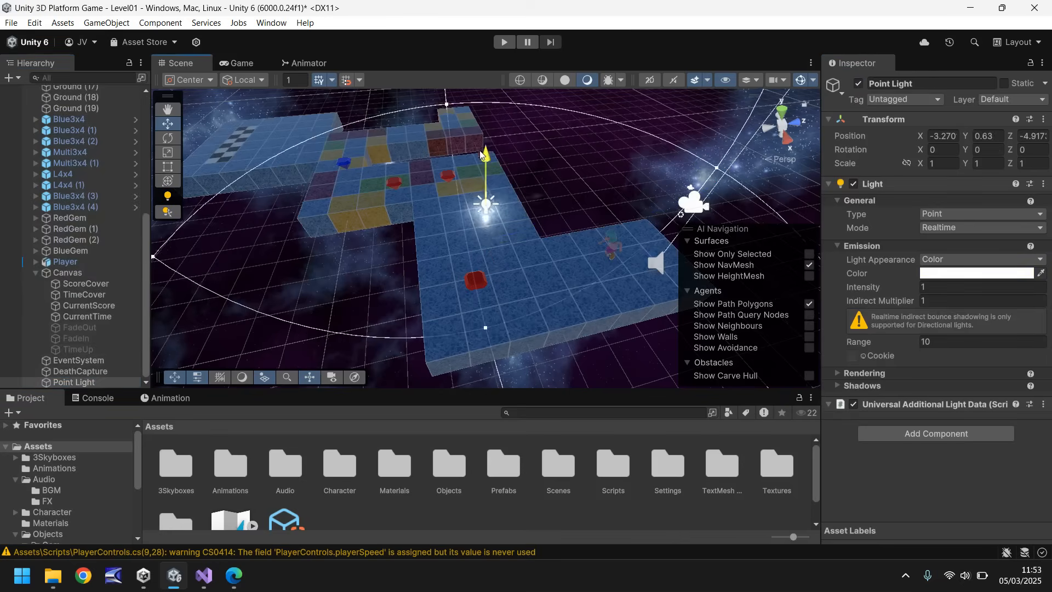
drag(475, 117, 474, 87)
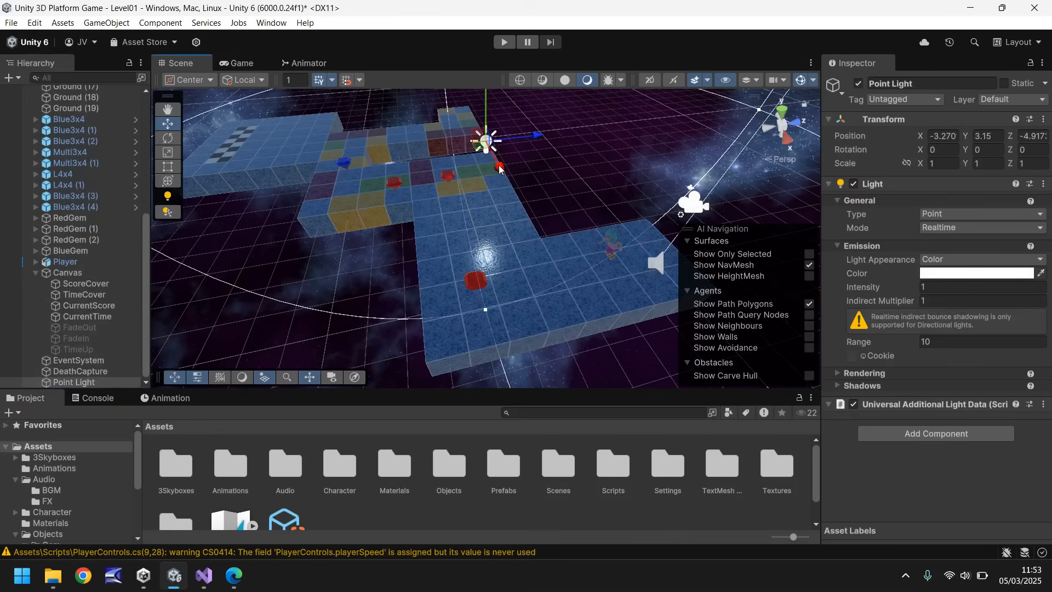
drag(494, 169, 515, 211)
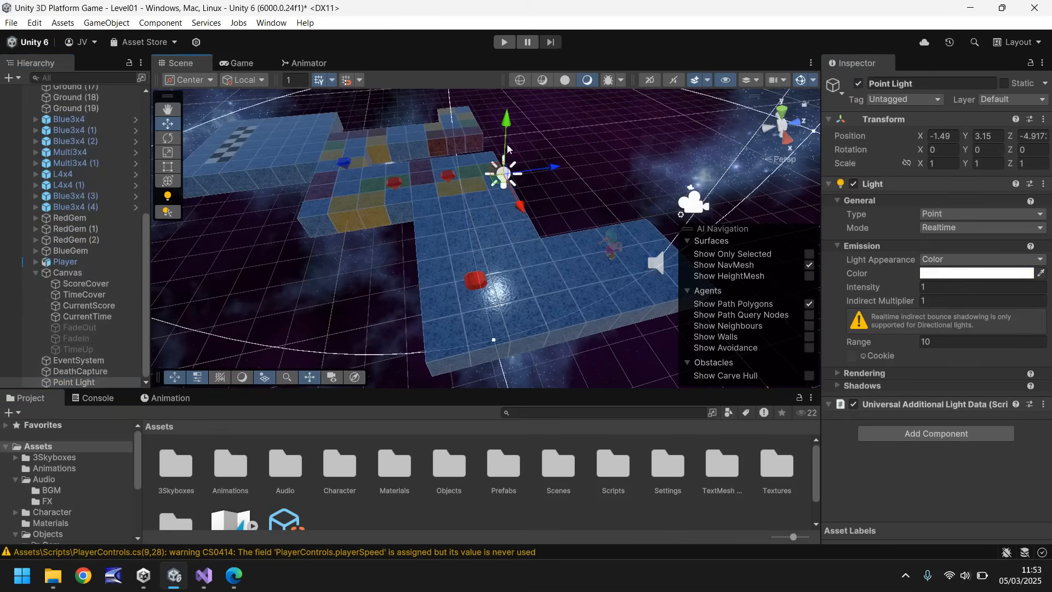
Set the Point Light's color to pale yellow, about FEE795, comparing the level's look in the Game view before and after the change.
click(241, 64)
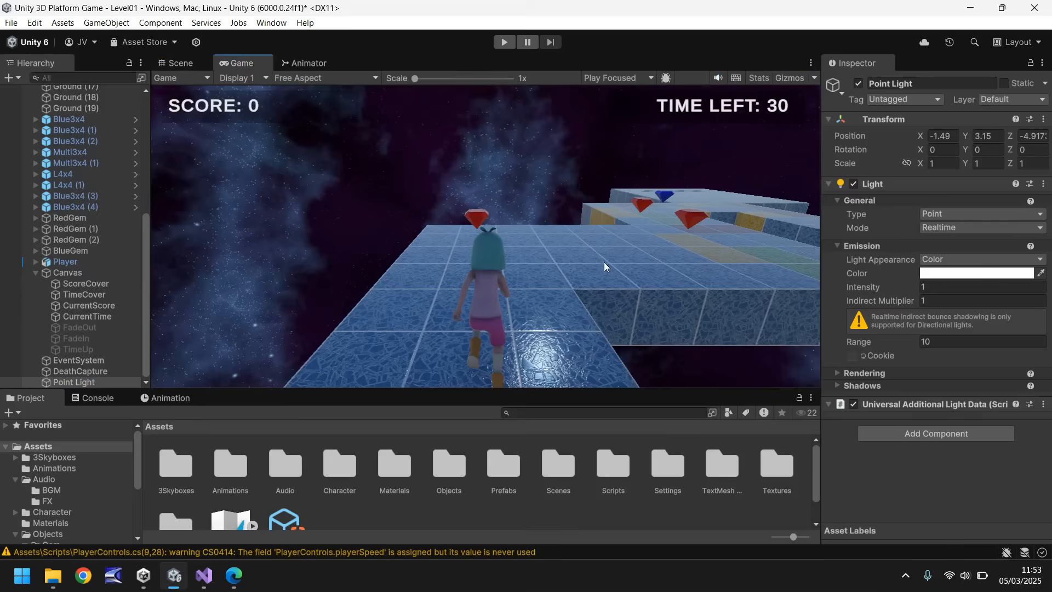
click(185, 65)
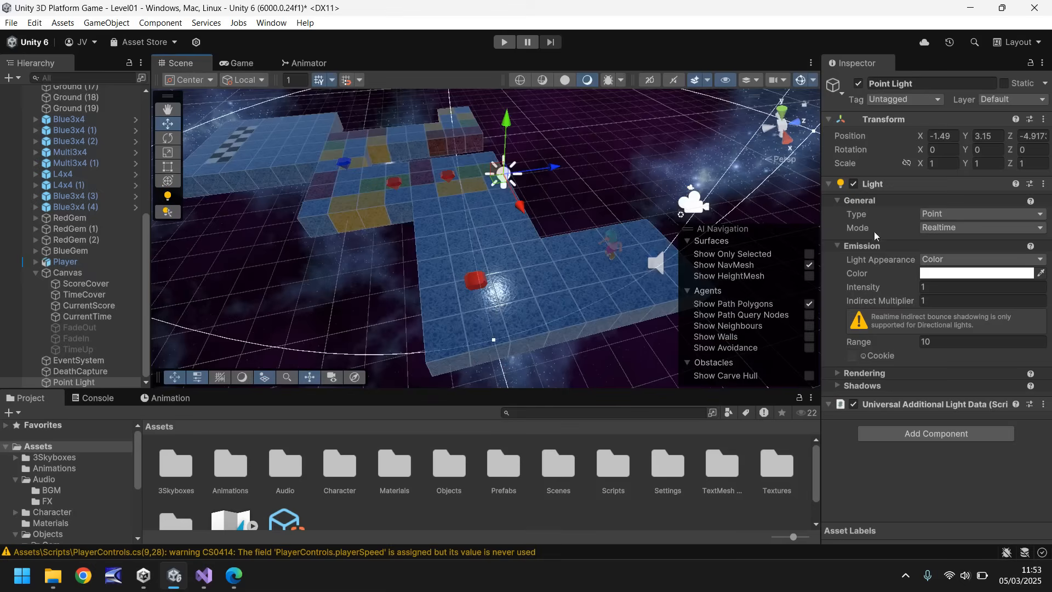
click(965, 273)
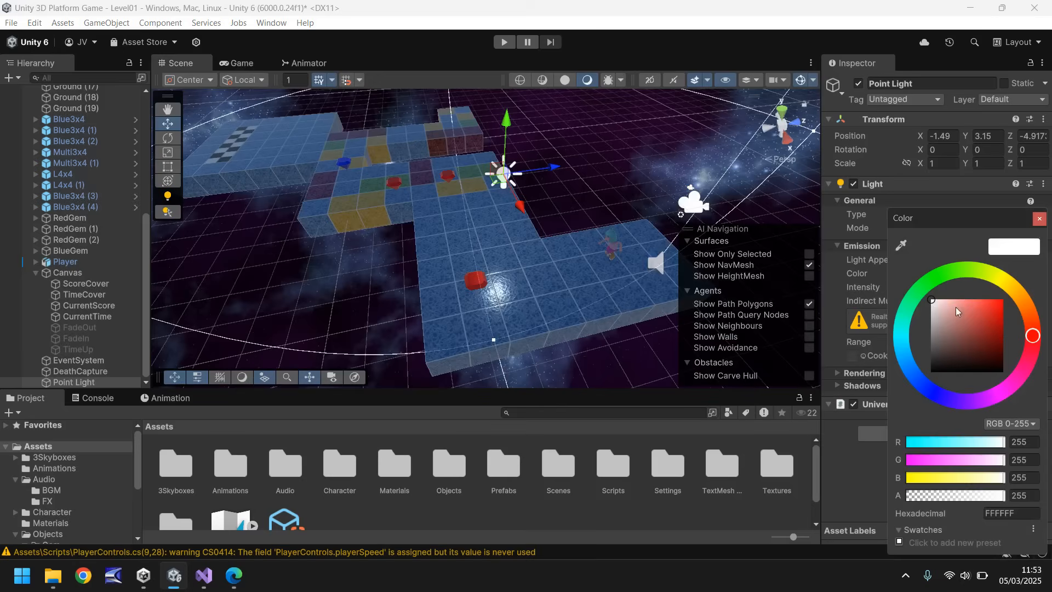
click(1012, 288)
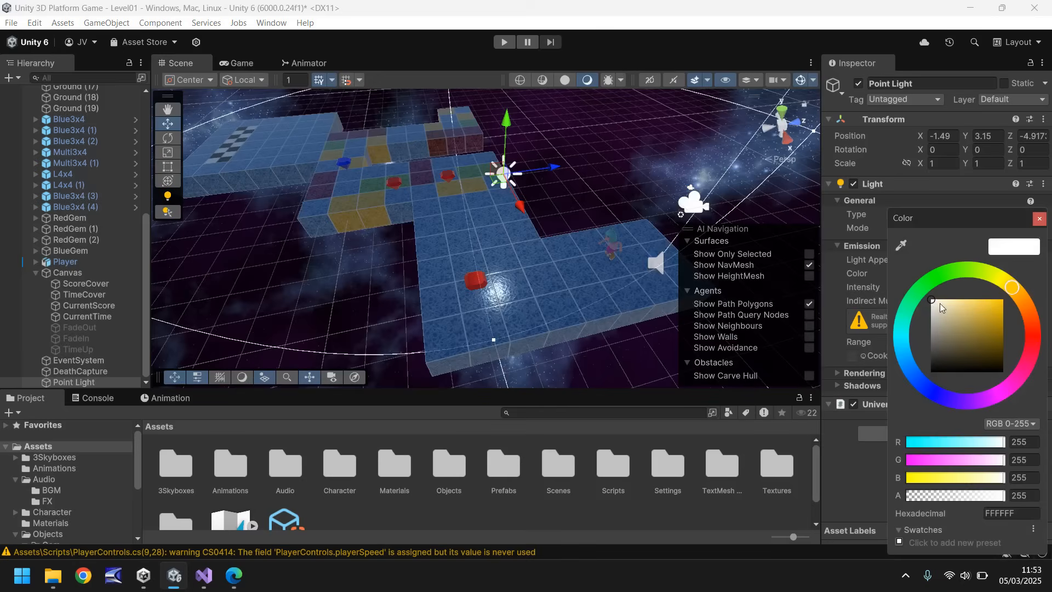
drag(939, 304, 960, 304)
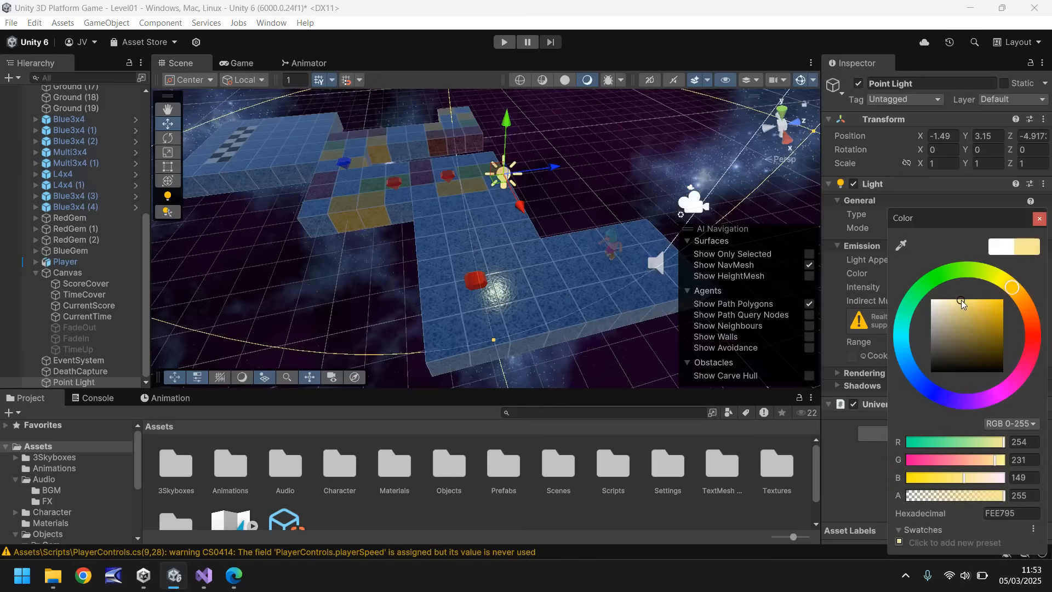
click(241, 64)
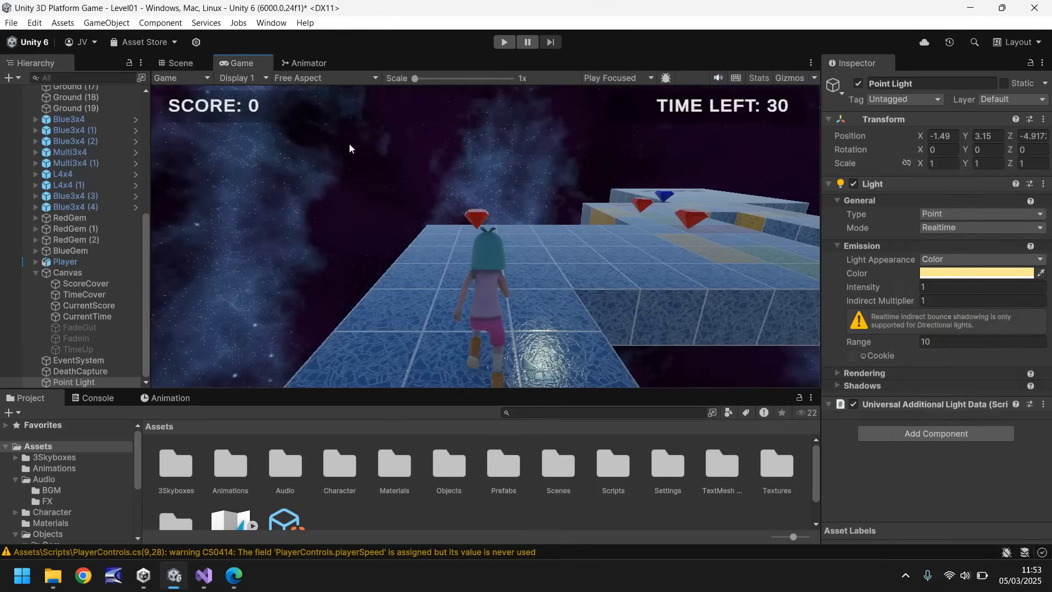
click(179, 63)
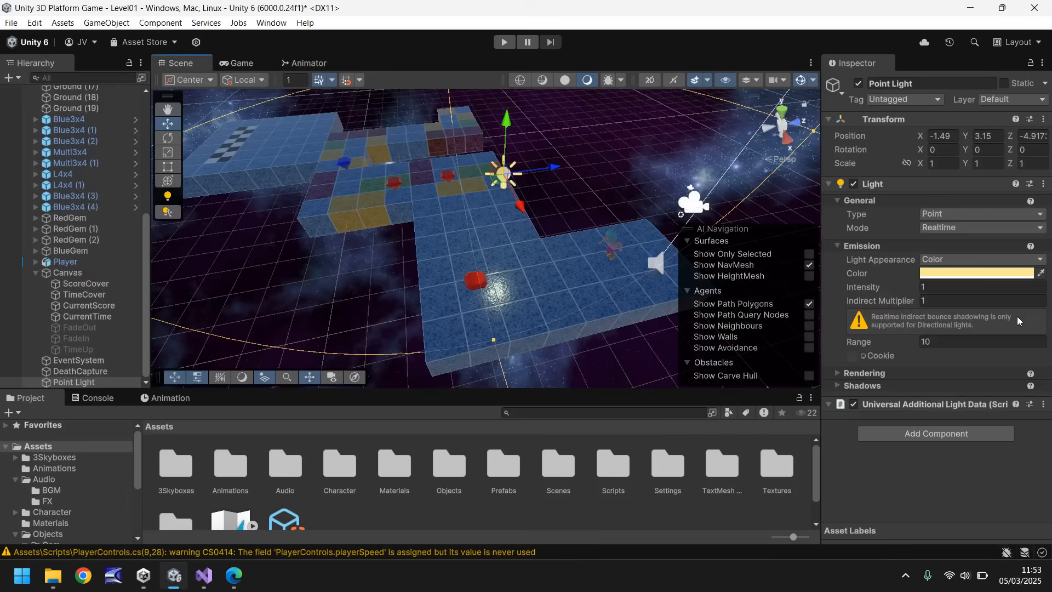
Set the Point Light's range to 43.03 and lower the light to about Y 2.13 above the ground tiles.
drag(862, 347, 355, 350)
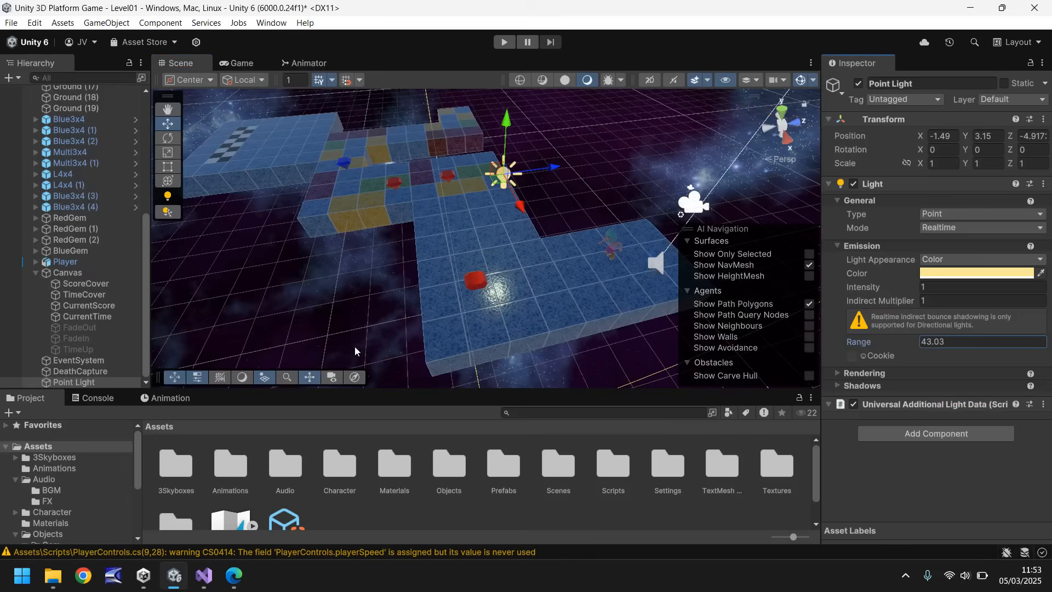
scroll(351, 233, down, 5)
mouse_move(500, 216)
mouse_down()
mouse_move(508, 189)
mouse_move(508, 211)
mouse_up()
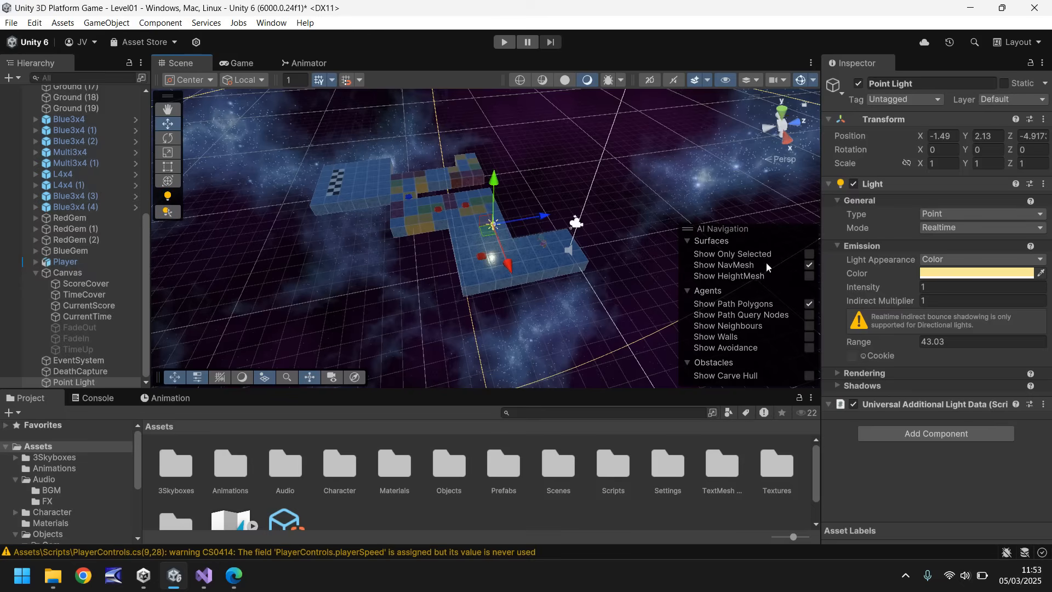
Raise the Point Light's intensity to 18.94 and check the result in the Game view.
drag(859, 289, 981, 283)
click(244, 64)
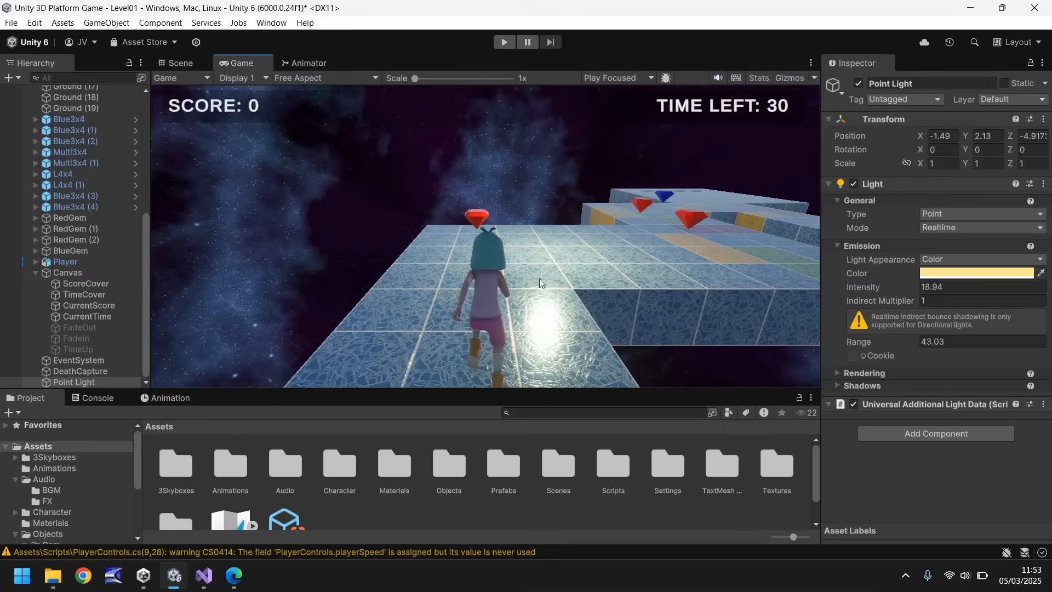
click(184, 63)
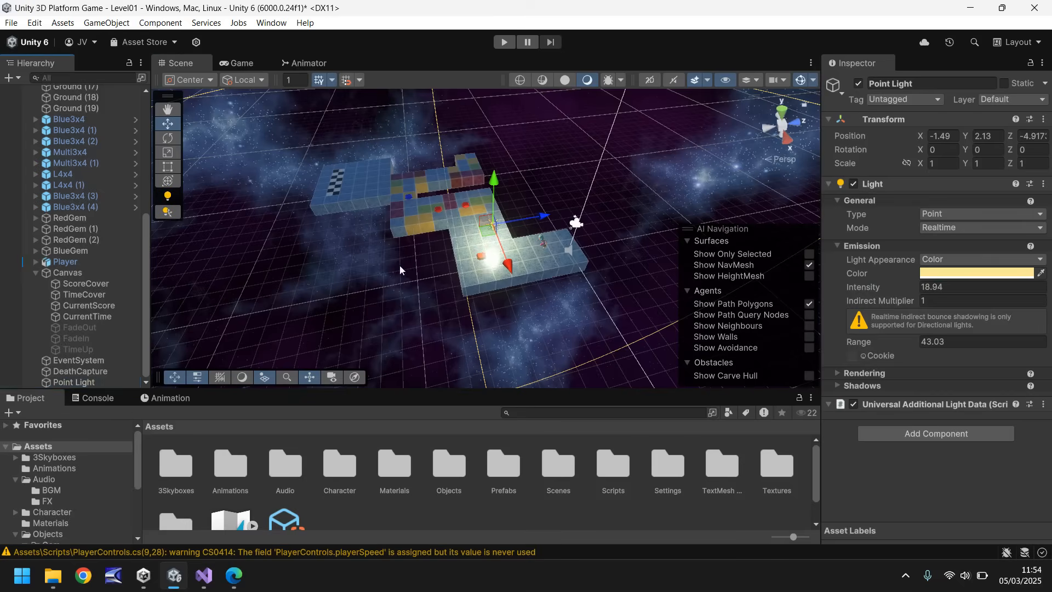
Duplicate the Point Light twice, moving the first copy to about X -13.49, Y 3.13 and the second on to about Z -14.92.
key(ctrl+d)
ctrl+drag(508, 265, 457, 92)
key(ctrl+d)
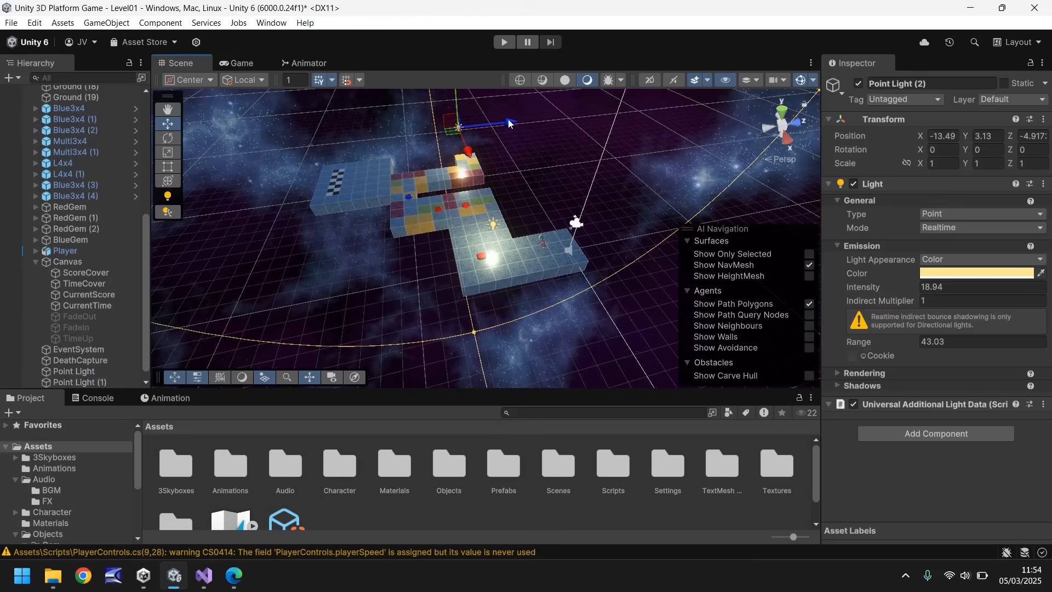
ctrl+drag(508, 122, 351, 129)
Play-test the level in the Game view, running the character across the platforms to inspect the point lighting, and stop play mode.
click(242, 64)
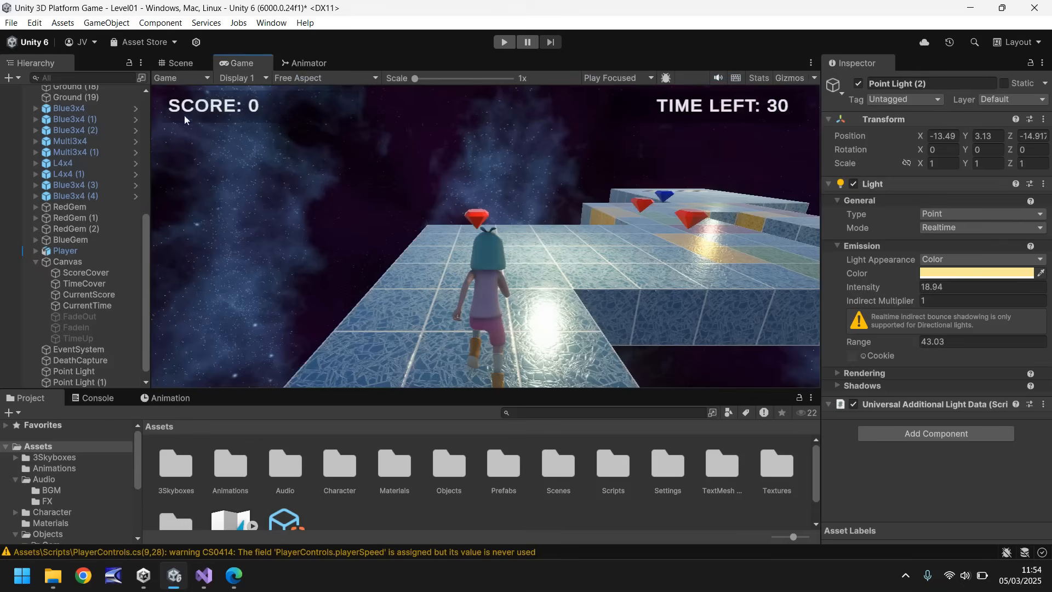
click(503, 43)
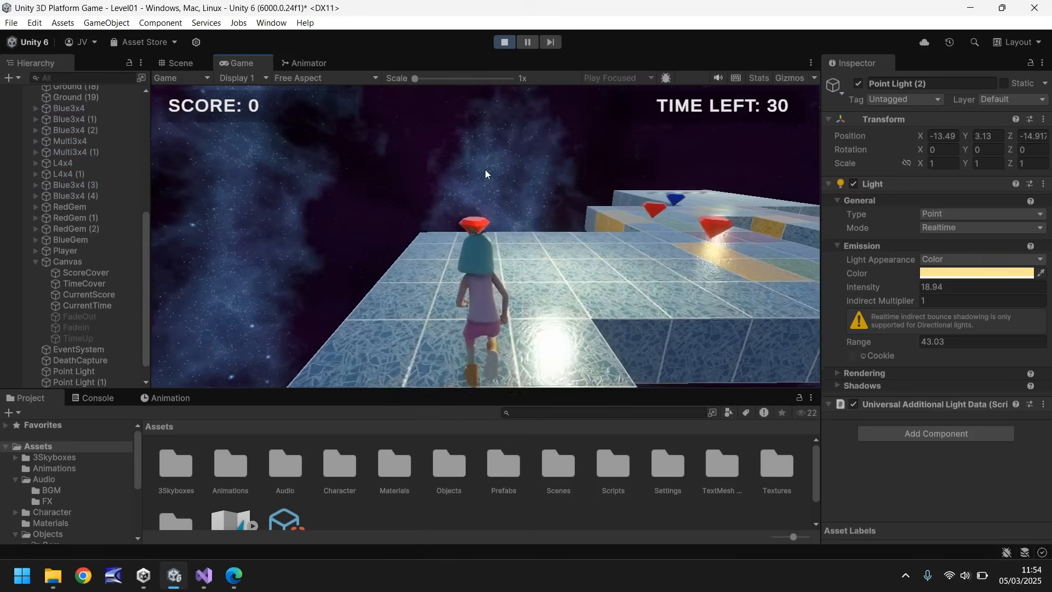
key(w)
key(d)
key(d)
key(a)
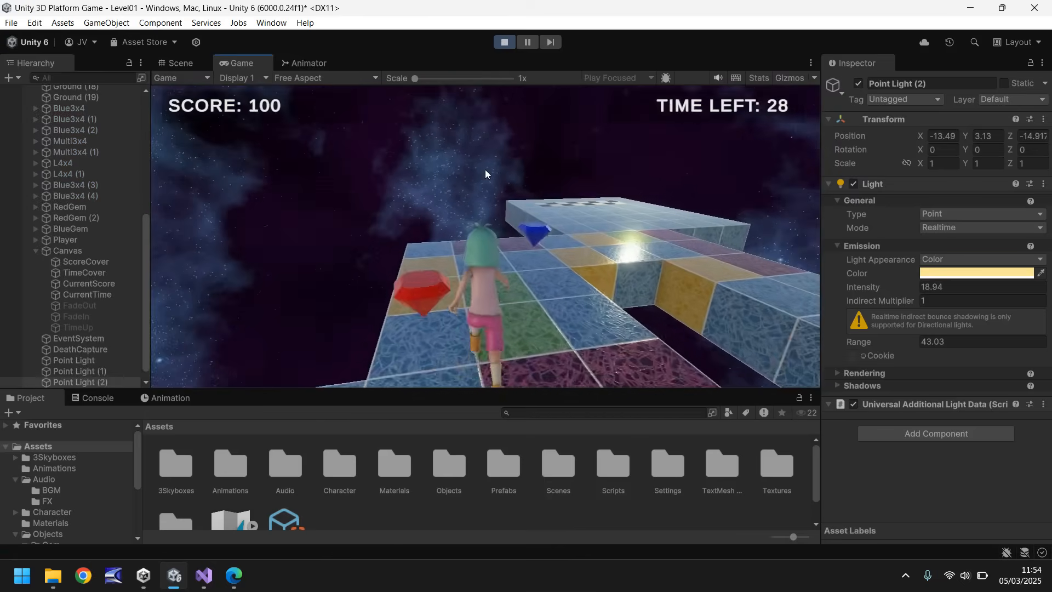
key(d)
key(a)
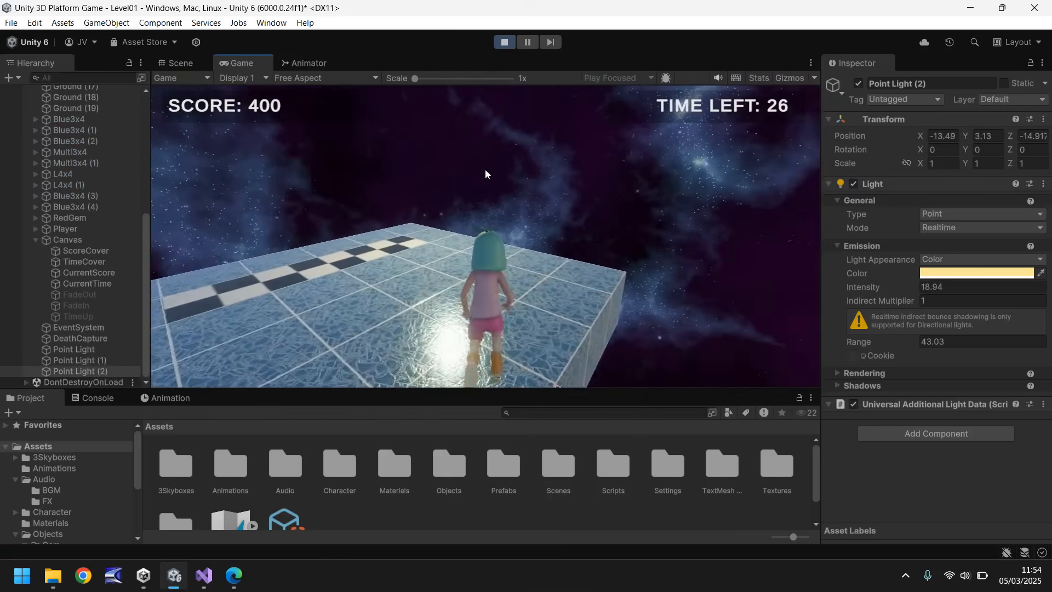
key(a)
key(d)
key(a)
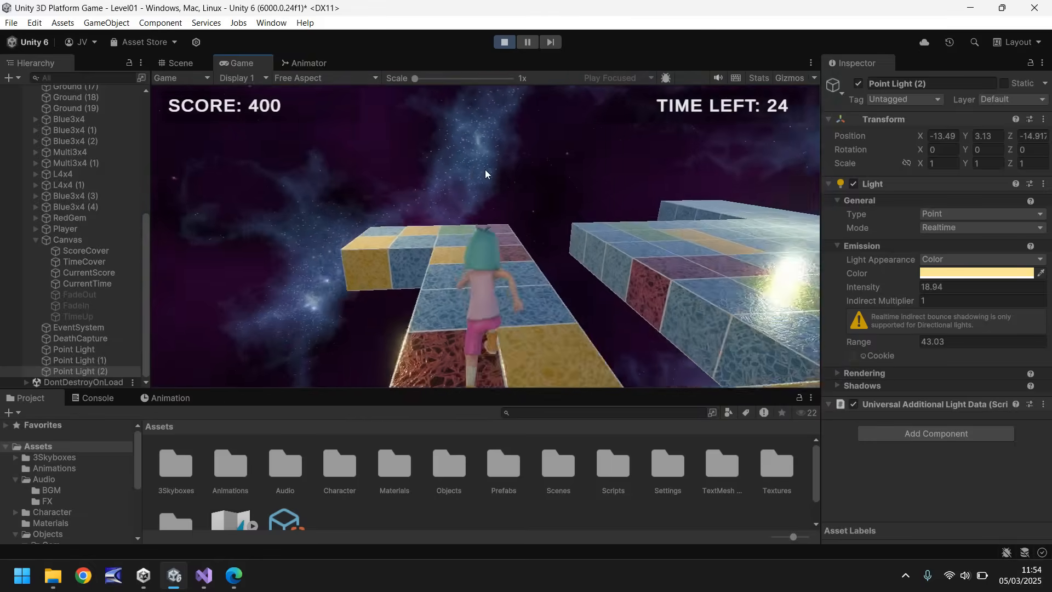
key(d)
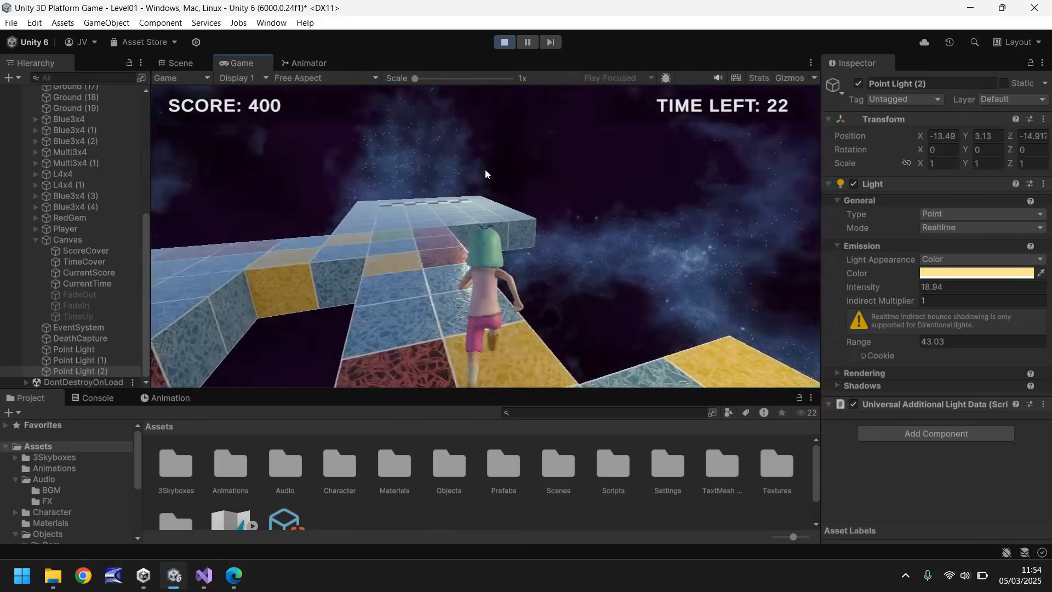
key(a)
key(a)
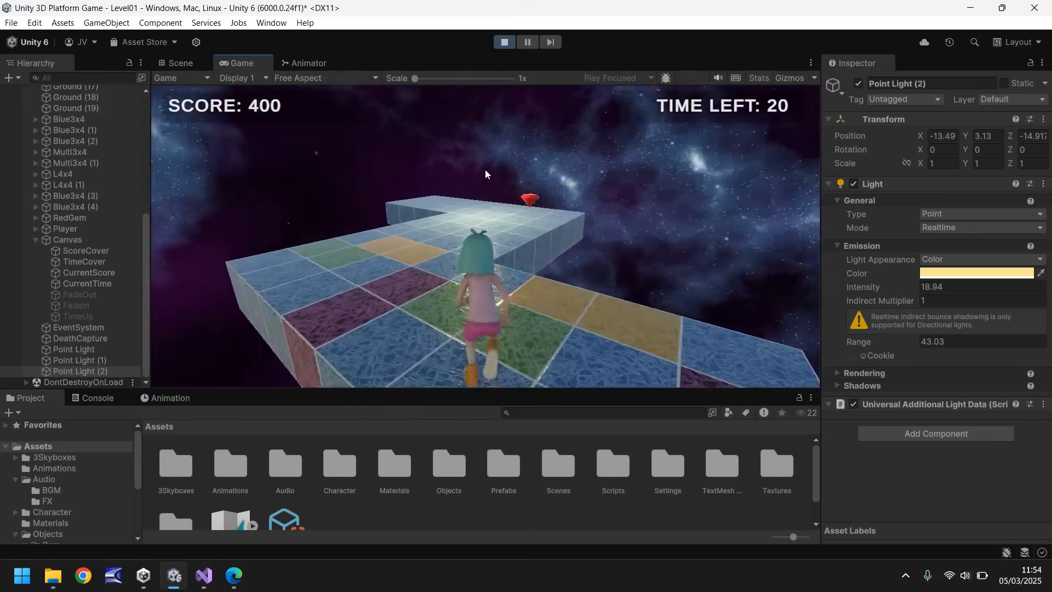
key(ctrl+p)
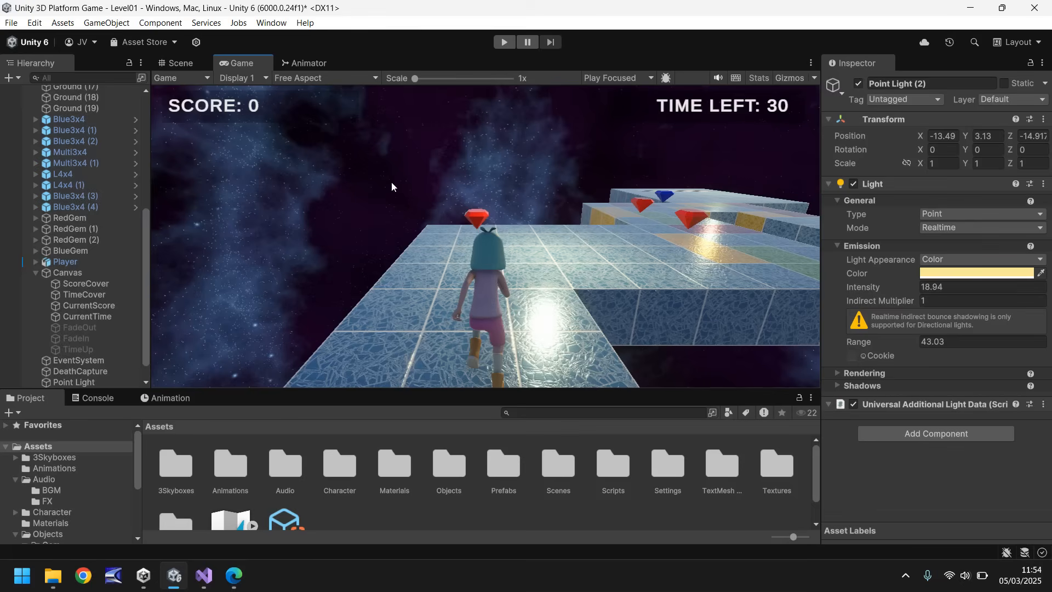
Create a new MonoBehaviour script named SkyboxRotate in the Scripts folder.
click(182, 63)
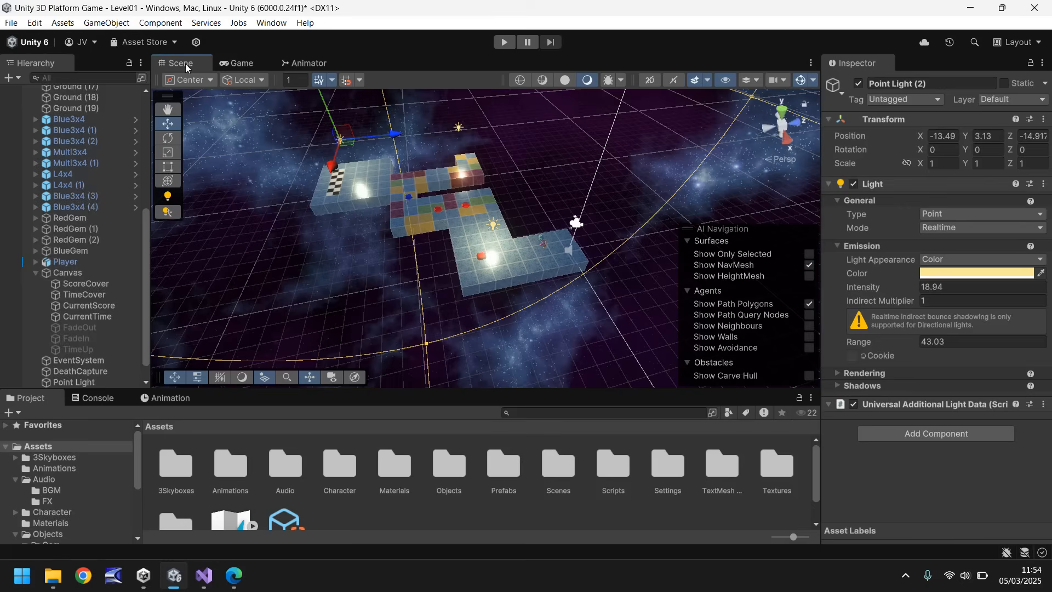
scroll(77, 487, down, 5)
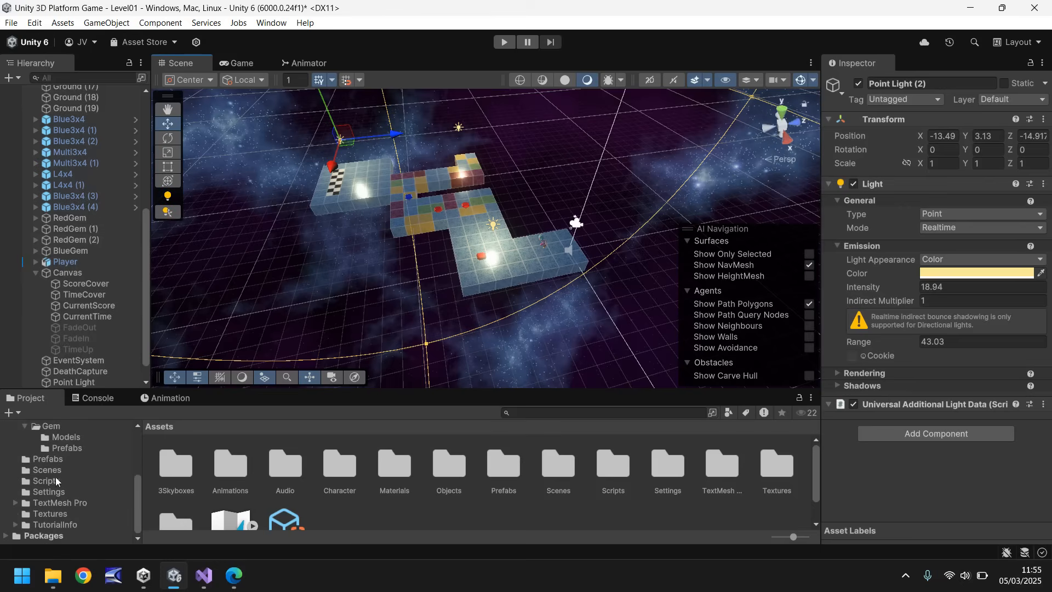
click(56, 482)
right_click(574, 466)
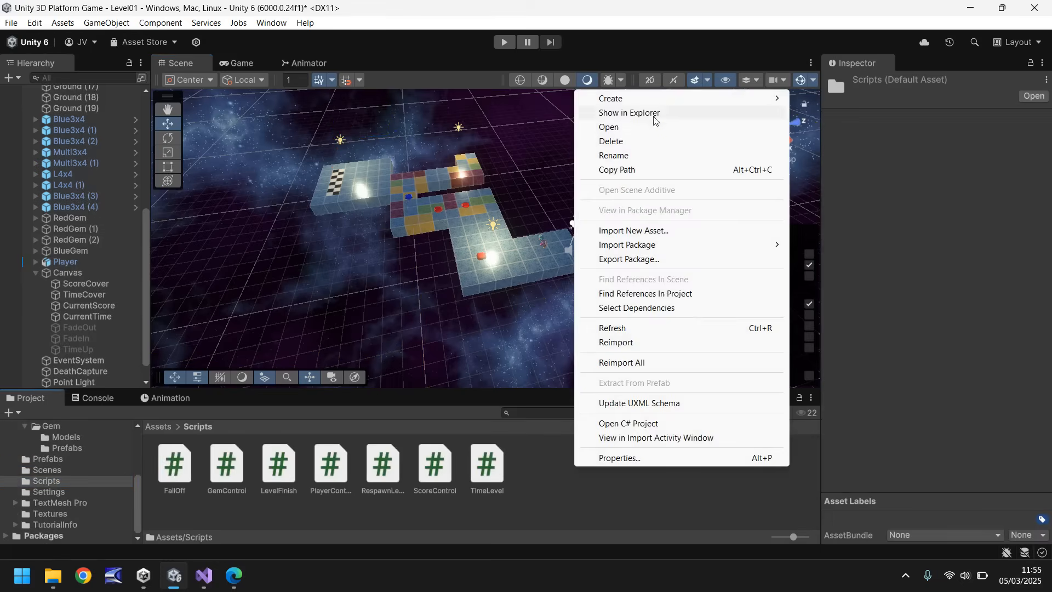
mouse_move(623, 99)
click(851, 127)
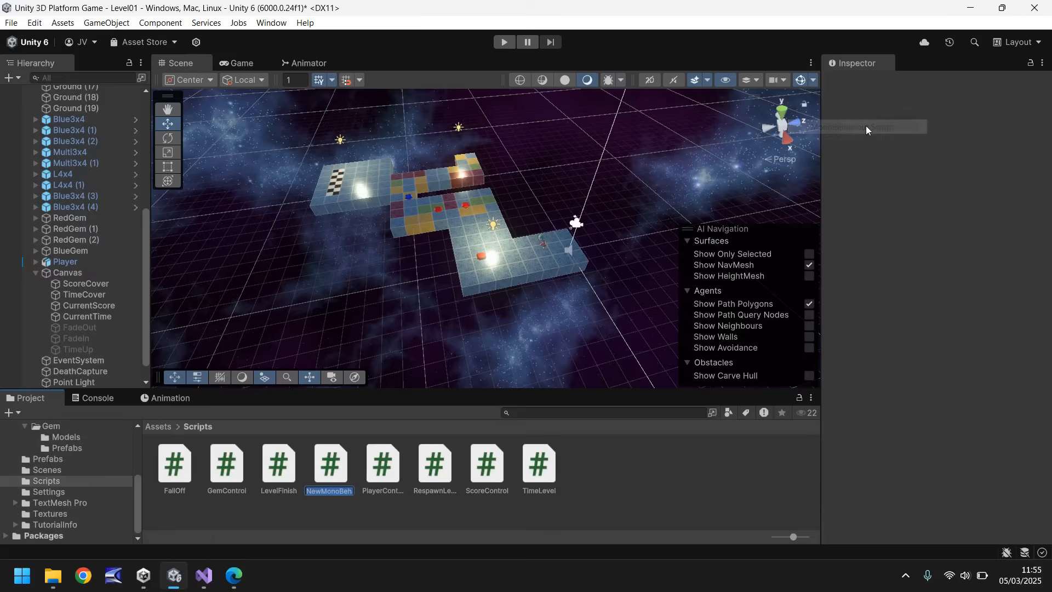
text(SkyboxRotate)
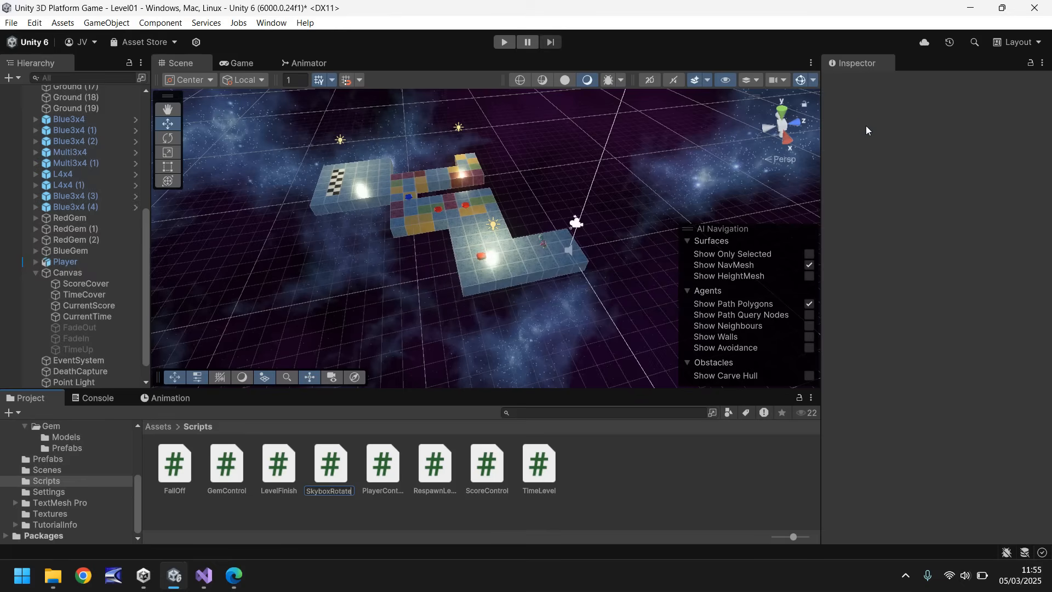
key(Return)
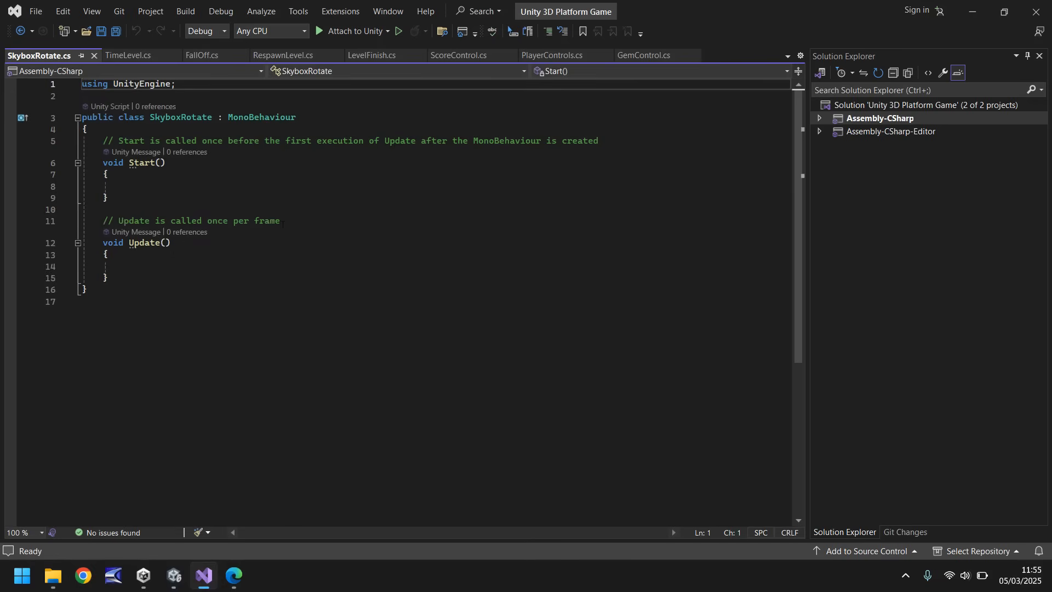
Remove the Start method and the template comments from the SkyboxRotate script.
drag(308, 223, 77, 147)
key(Delete)
Begin a RenderSettings.skybox.SetFloat( call inside the Update method.
click(206, 187)
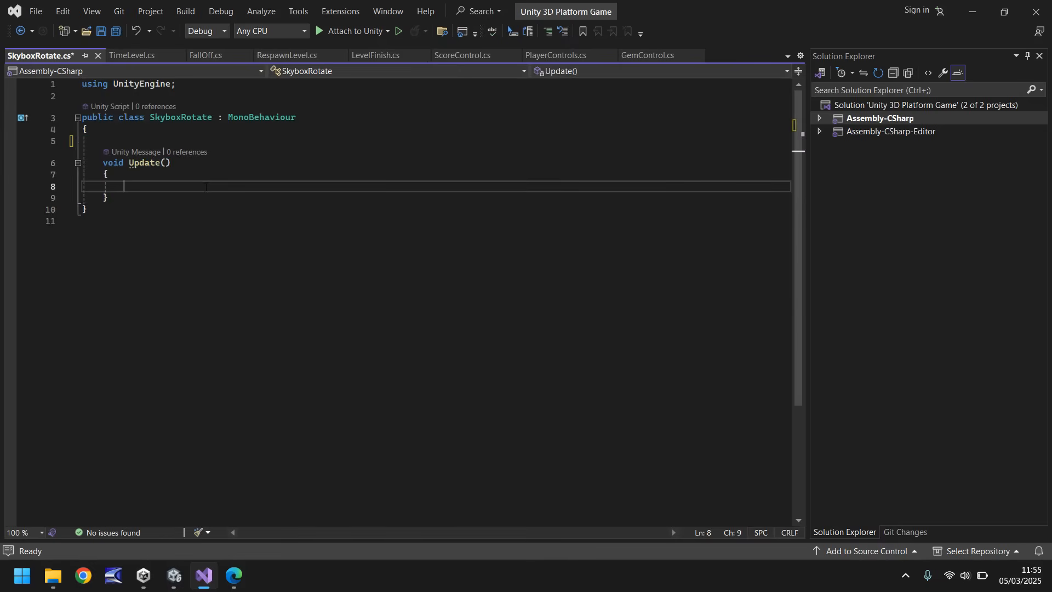
text(RenderSettings)
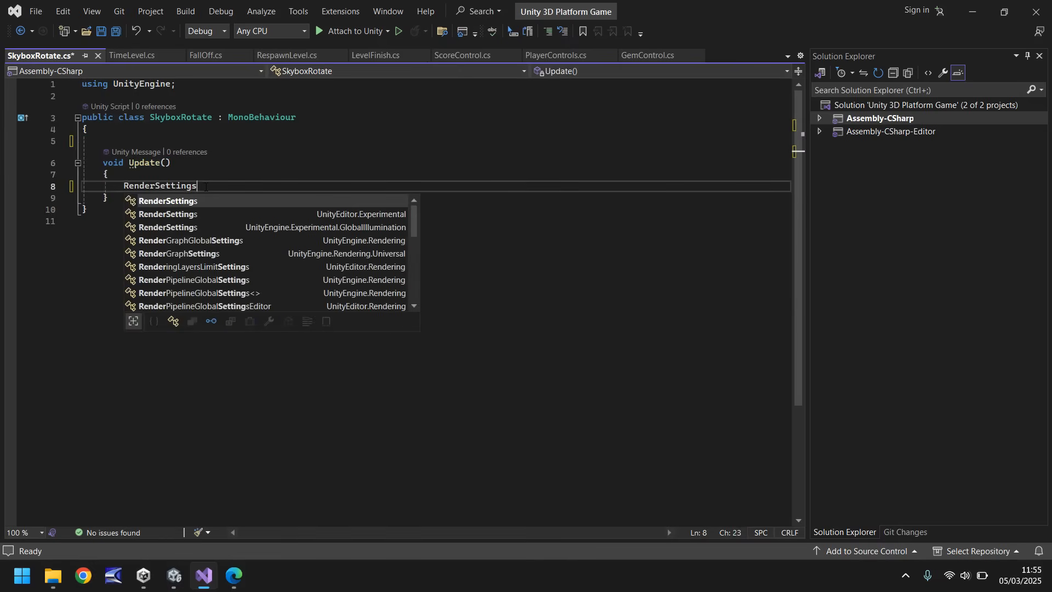
text(.skybox)
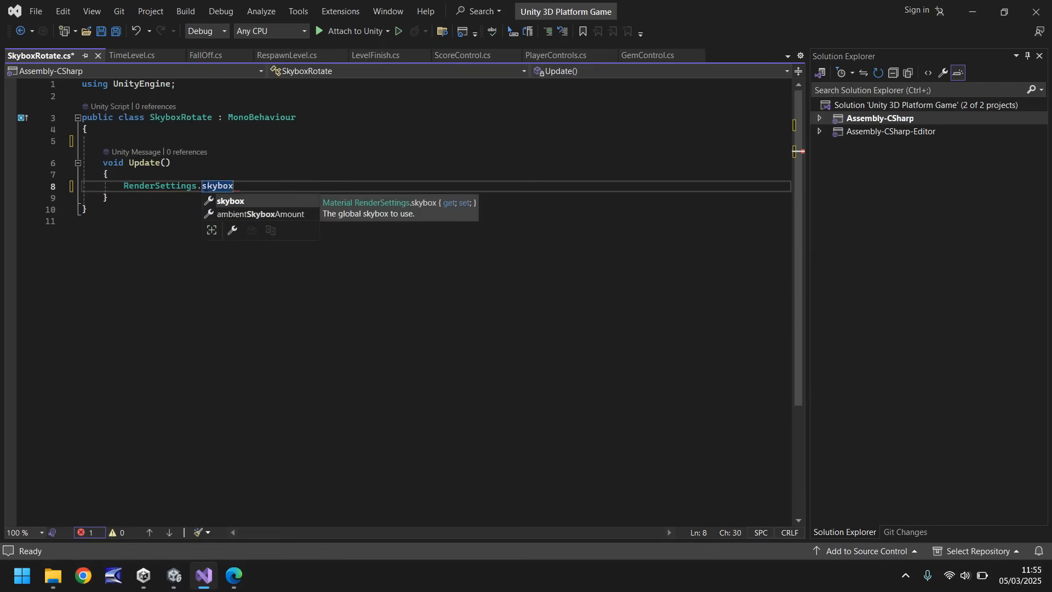
text(.SetFloat()
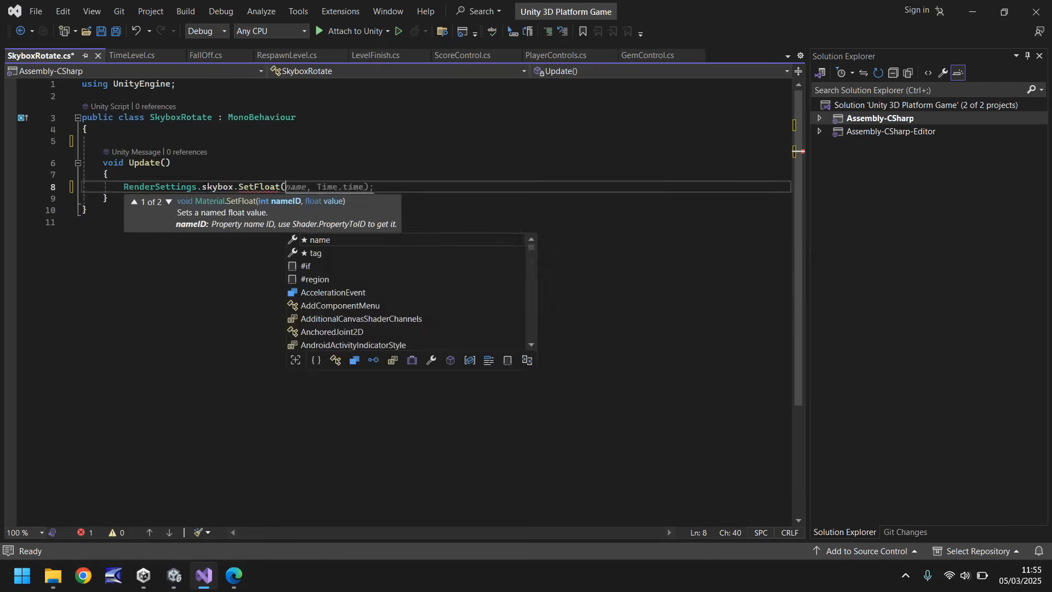
text(")
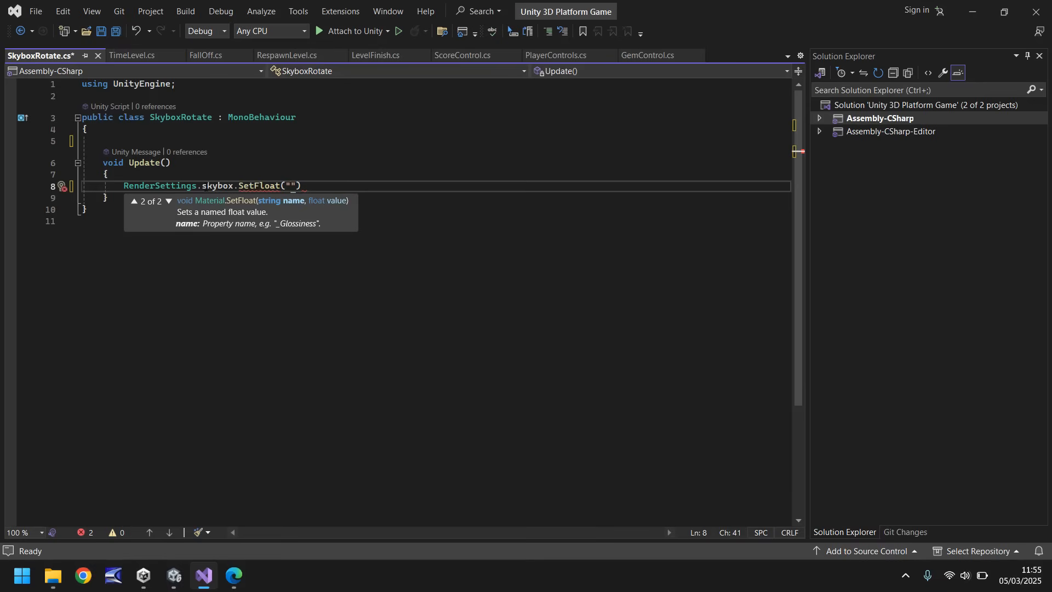
text(_)
Enter "_Rotation" as the property name argument of the skybox SetFloat call.
text(Rotation",)
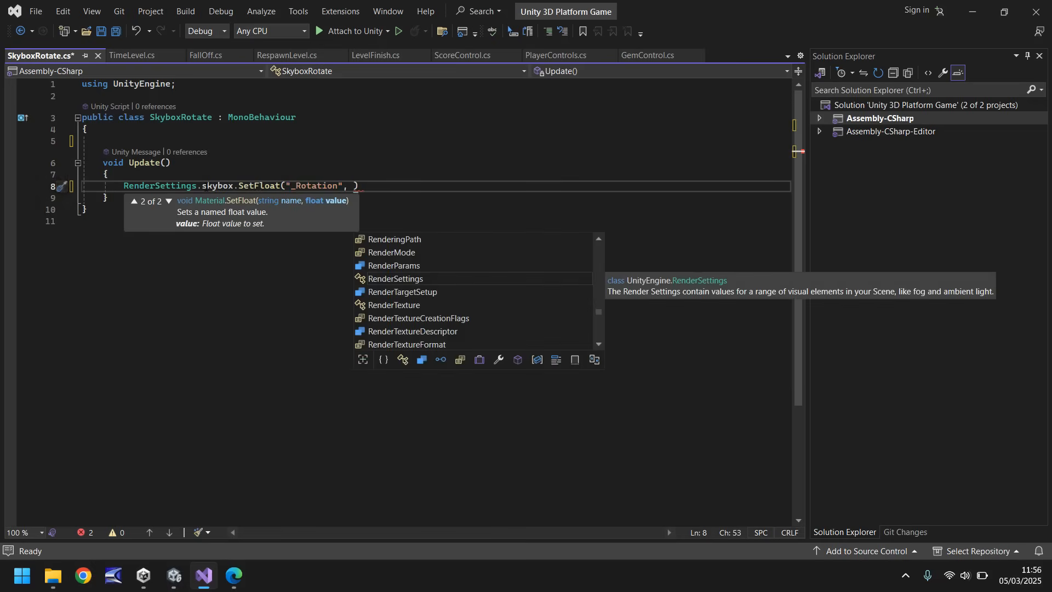
Complete the SetFloat statement with Time.time * 1.2f as its value and save the SkyboxRotate script.
text(Time.ti)
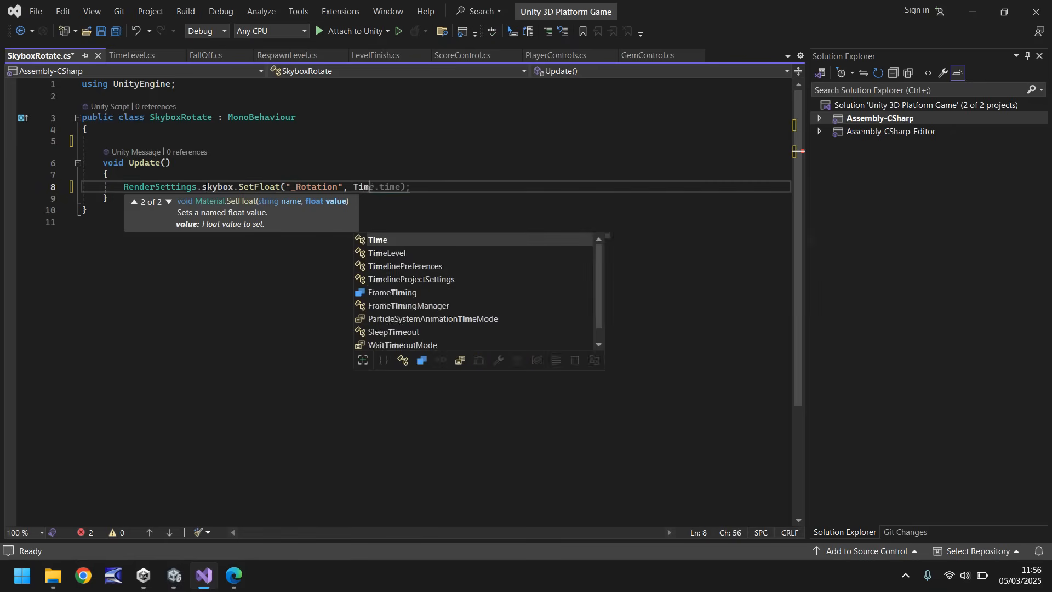
text(me *)
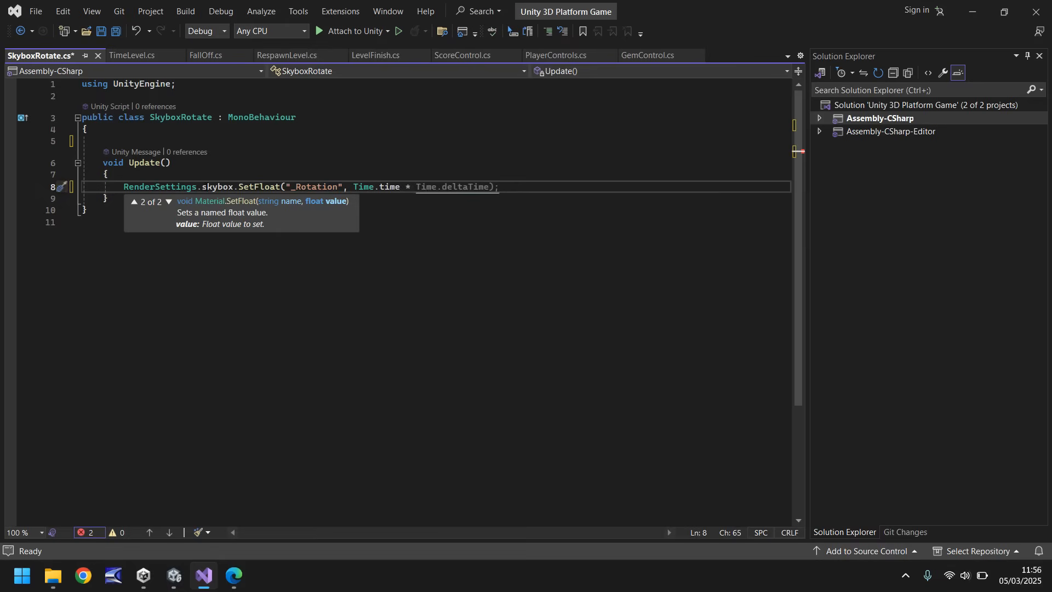
text( 1.2f)
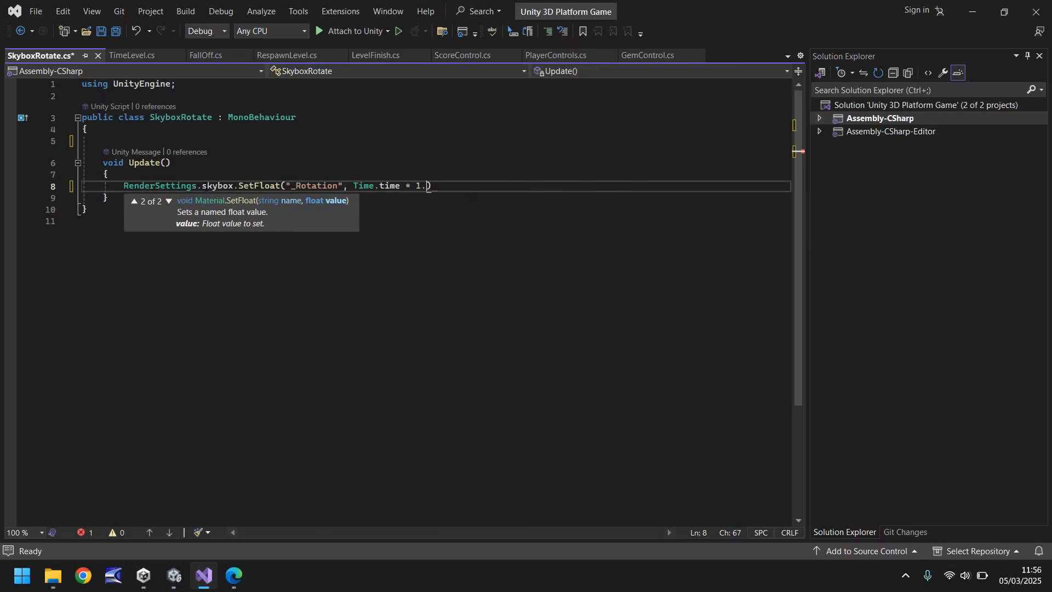
text())
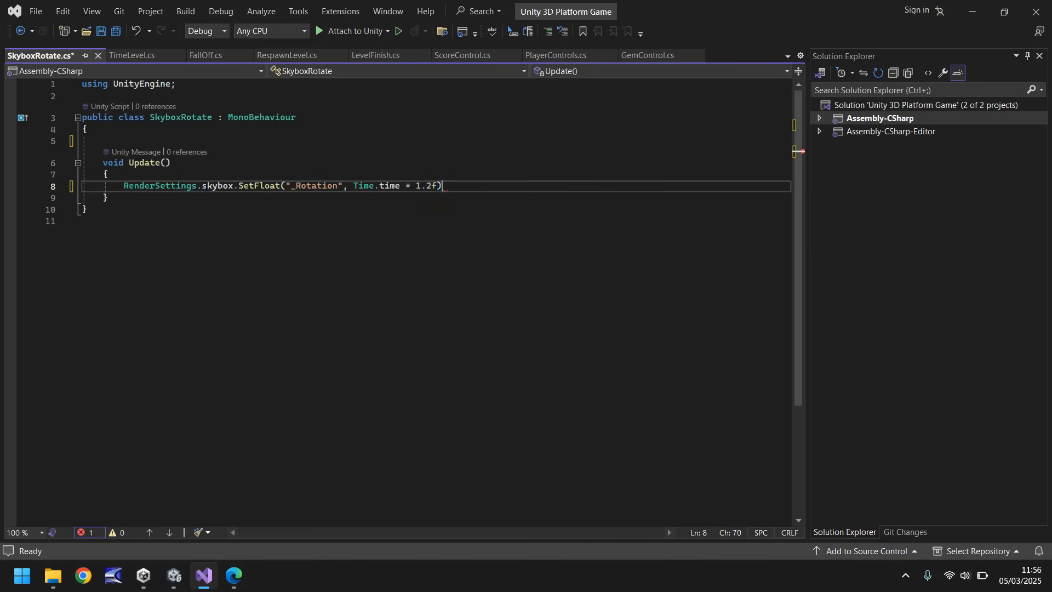
text(;)
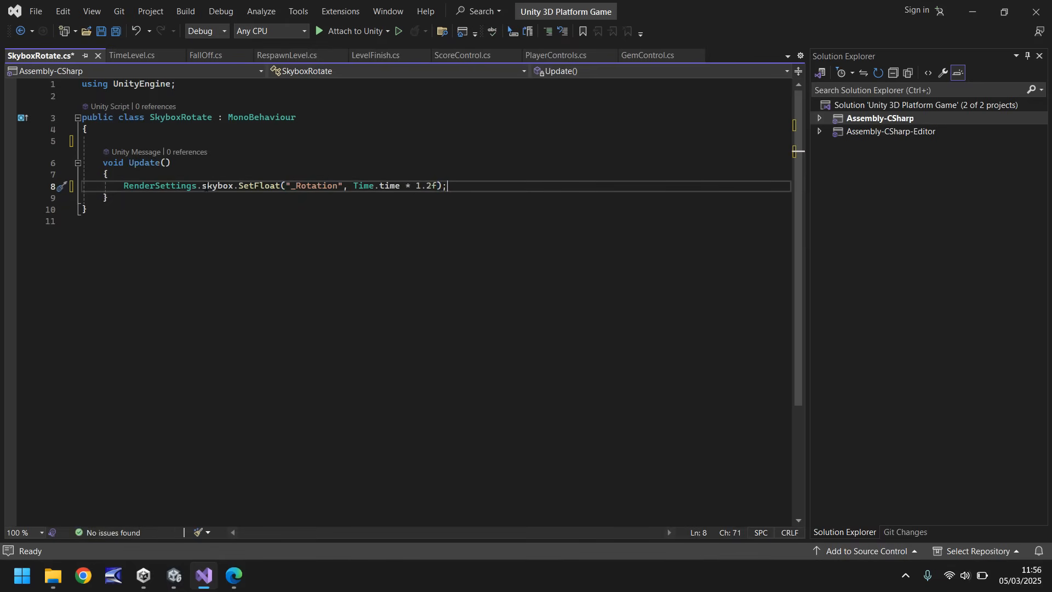
key(ctrl+s)
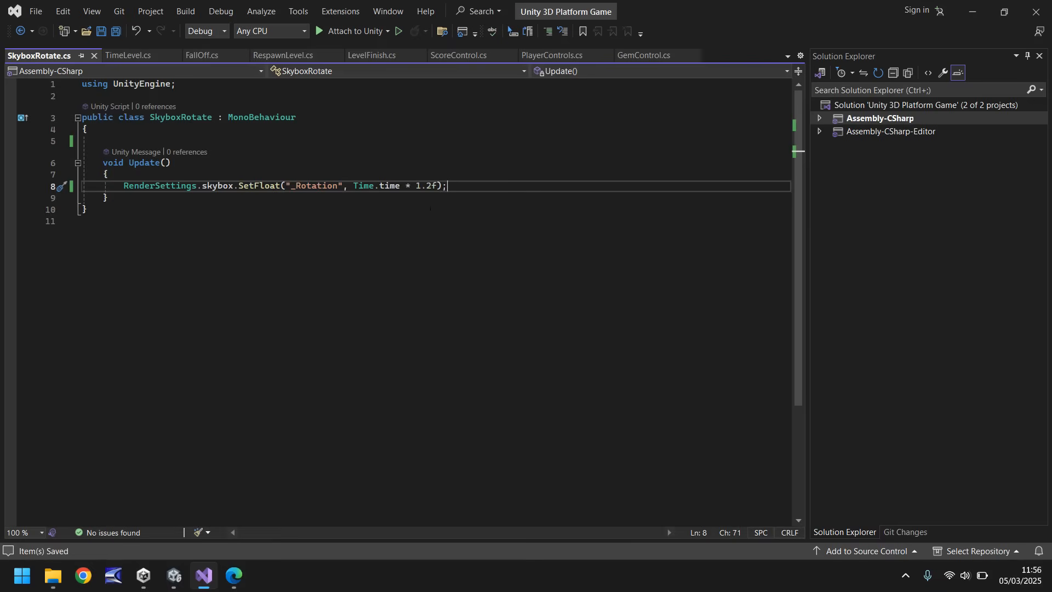
Switch back to Unity and attach the SkyboxRotate script to the LevelControls object.
mouse_move(175, 582)
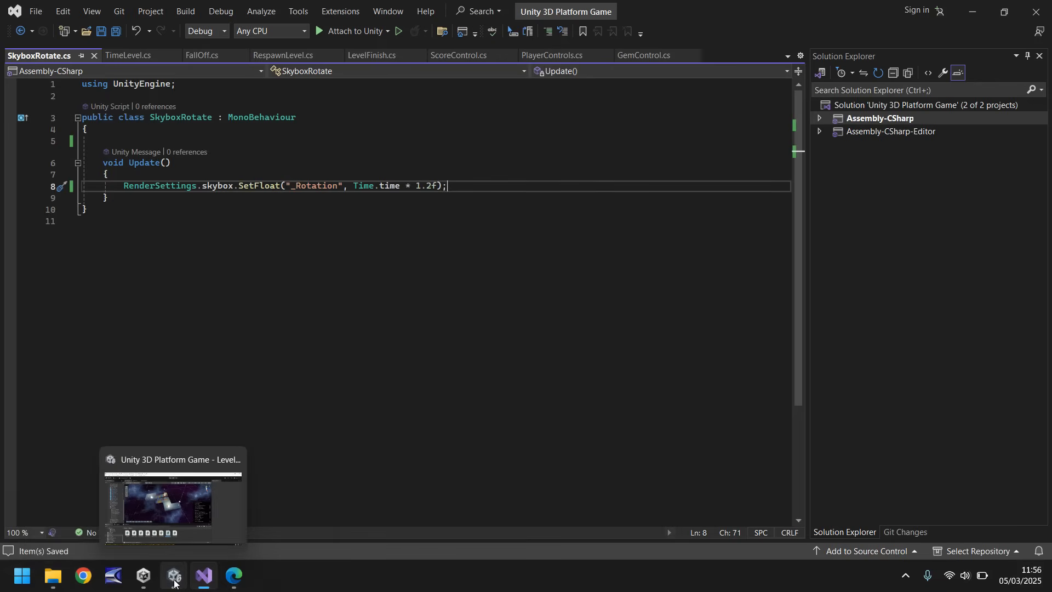
click(110, 504)
scroll(97, 183, up, 10)
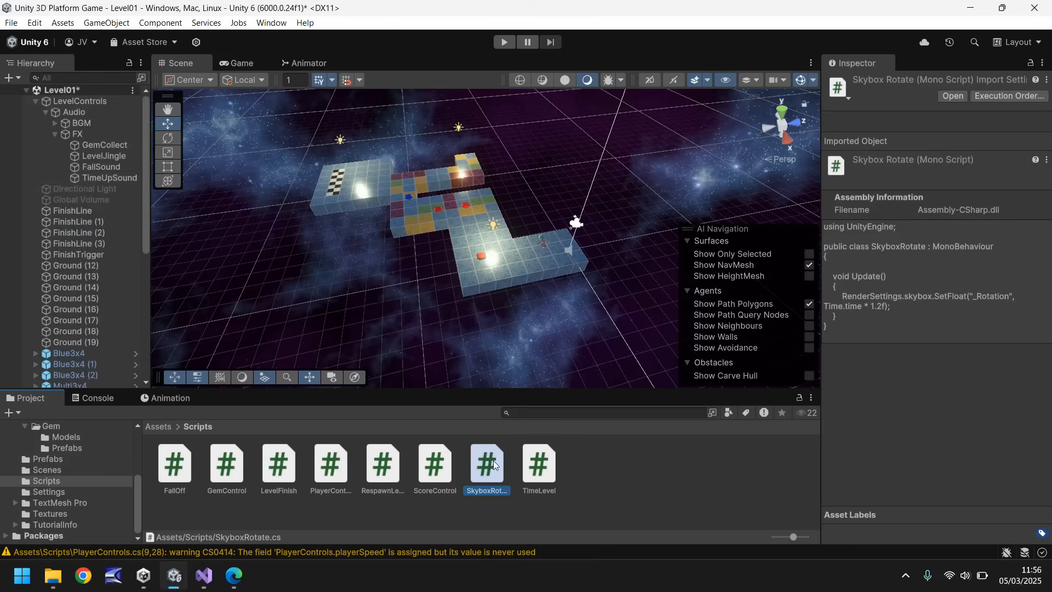
click(80, 102)
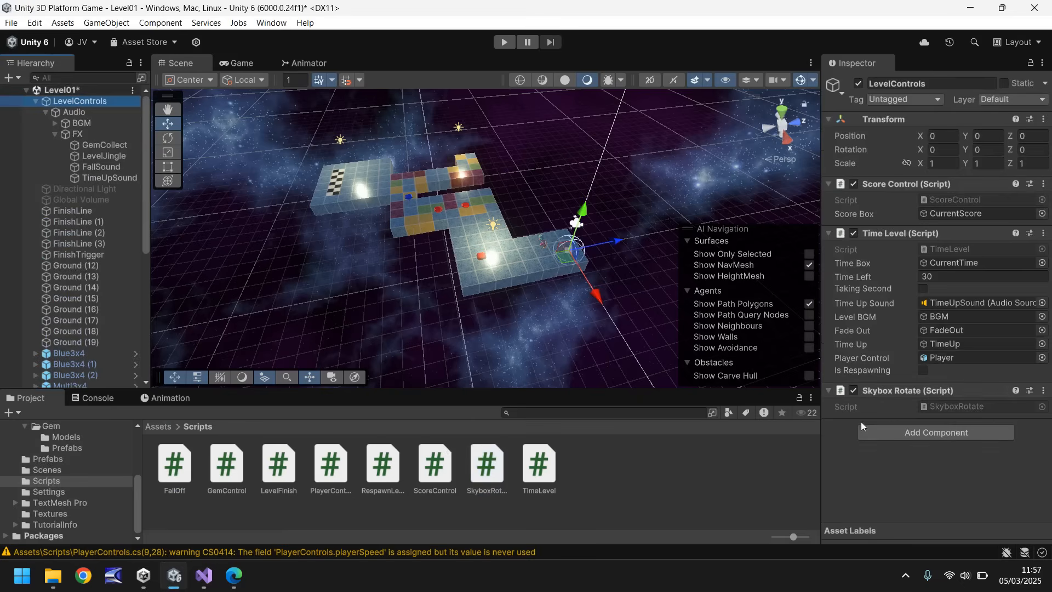
Play-test the level, running the character to the finish line to inspect the skybox rotation, stop play mode and clear the selection.
click(504, 43)
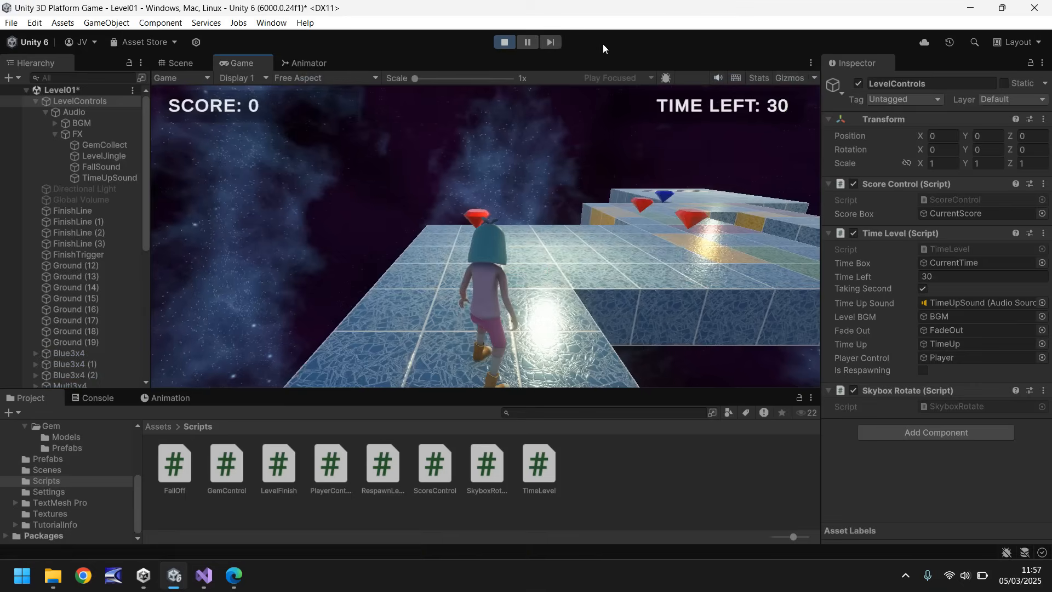
key(w)
key(d)
key(w)
key(d)
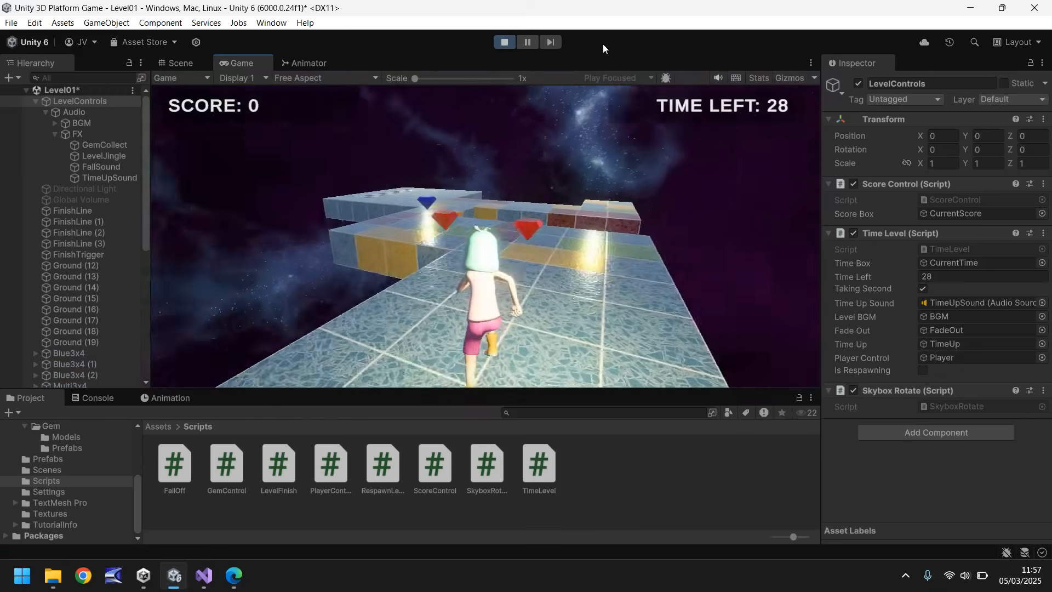
key(w)
key(a)
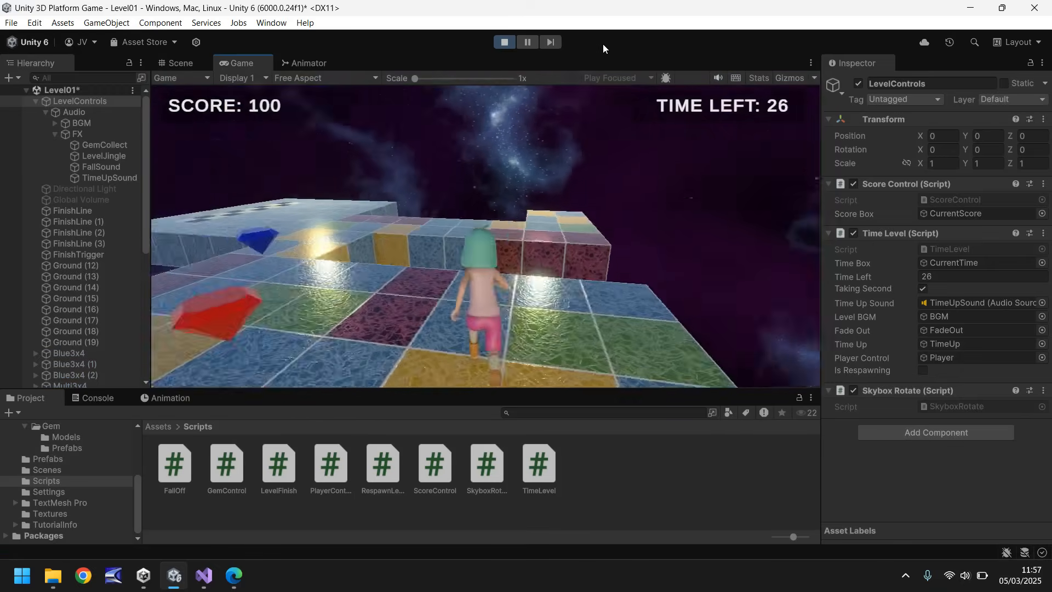
key(d)
key(w)
key(d)
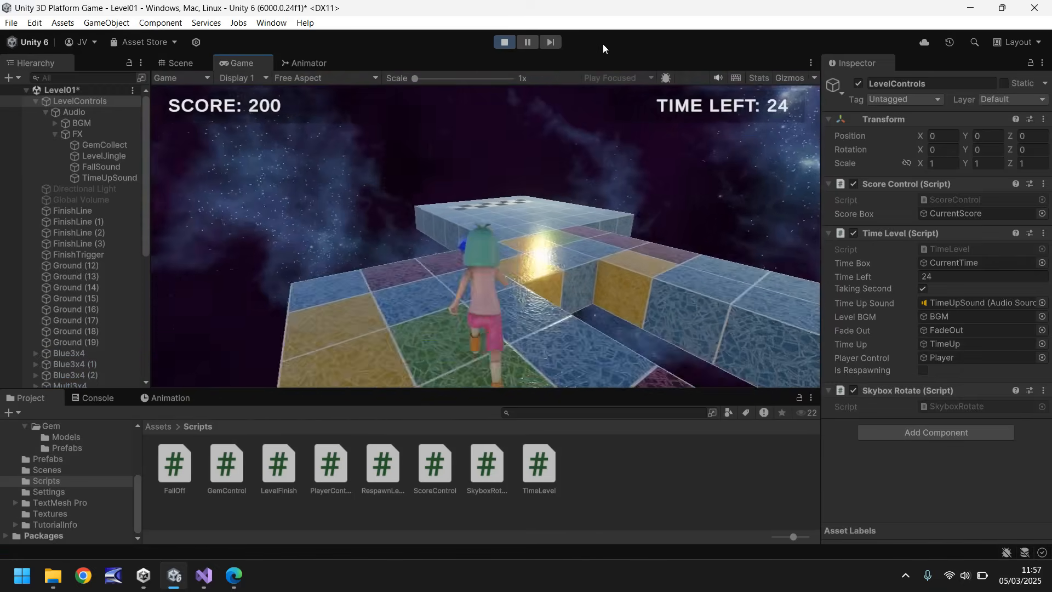
key(d)
key(a)
key(w)
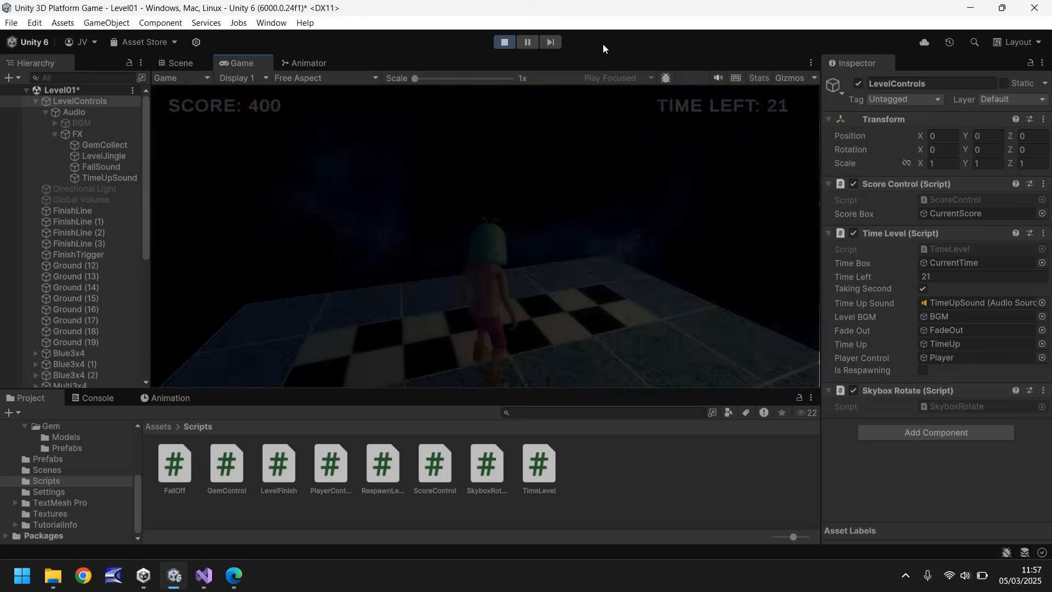
key(ctrl+p)
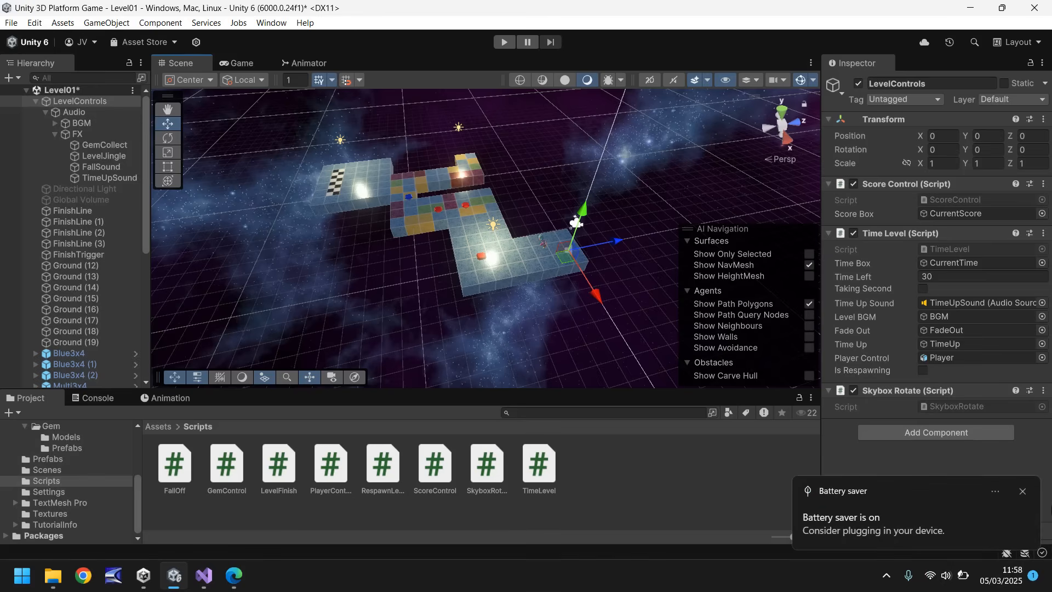
click(1023, 491)
click(629, 475)
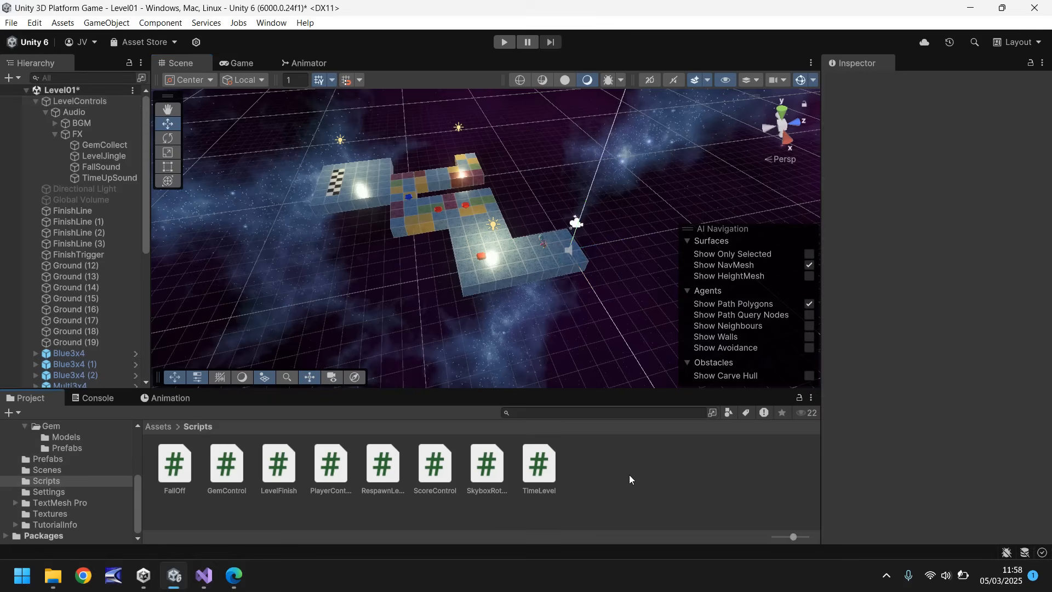